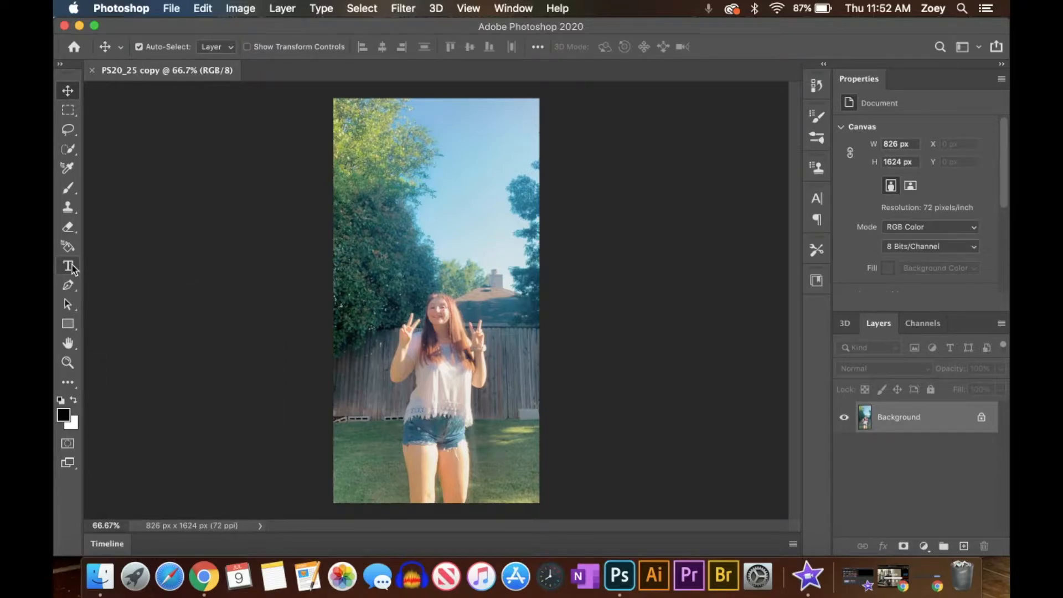
# - Add the horizontal text "Summer Fun" over the sky and move it down to just above the woman's head
pyautogui.click(71, 267)
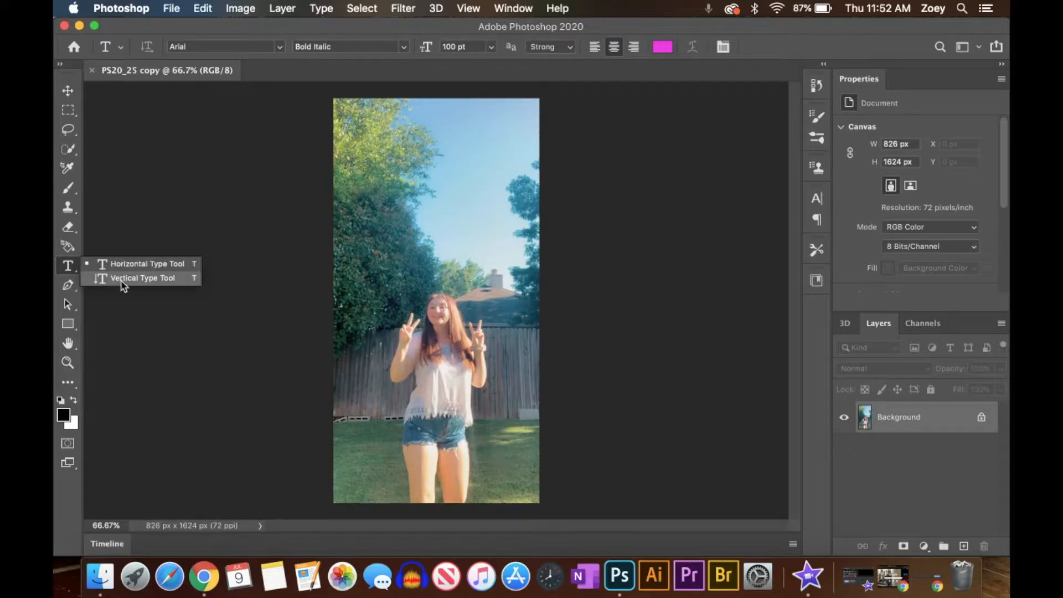
pyautogui.click(69, 269)
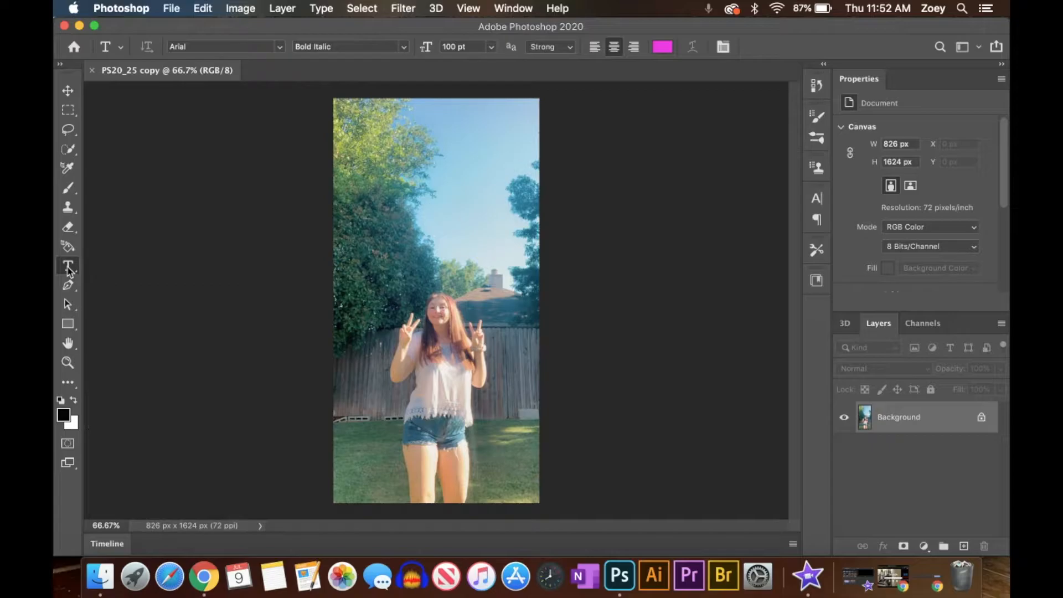
pyautogui.click(435, 217)
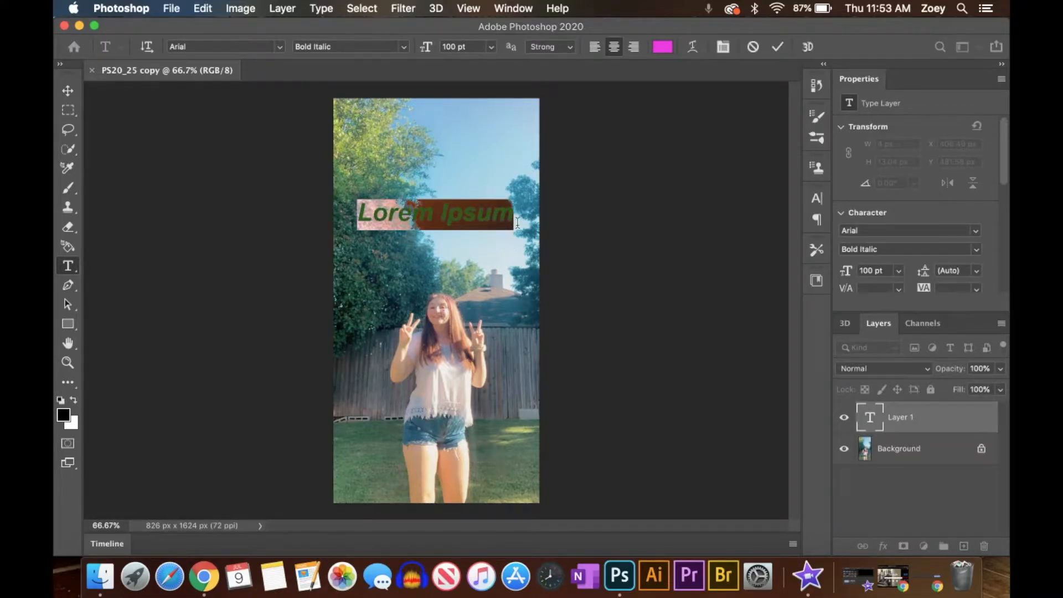
pyautogui.press('BackSpace')
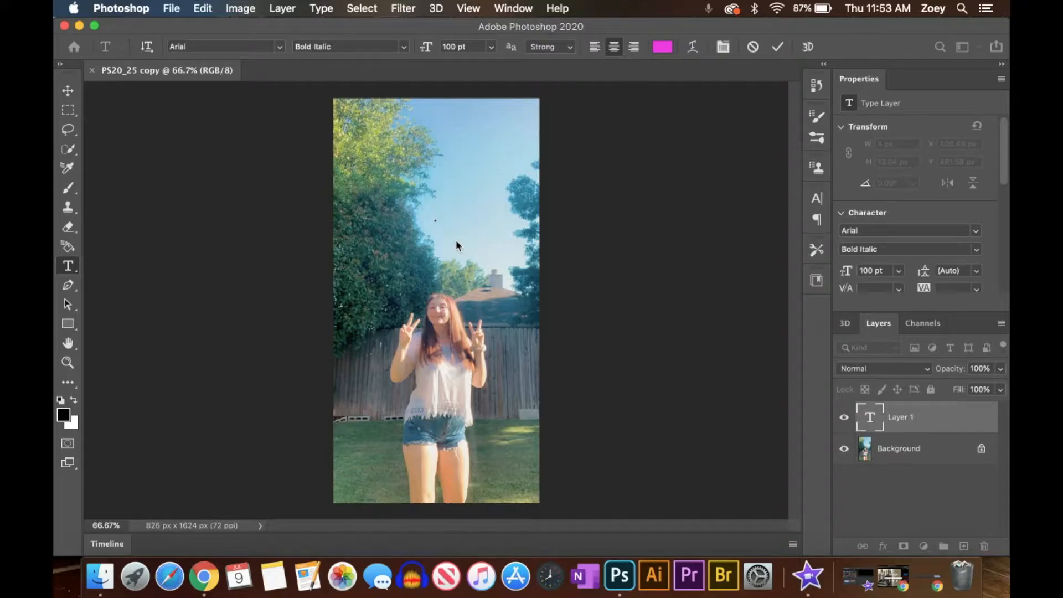
pyautogui.write('Summer Fun')
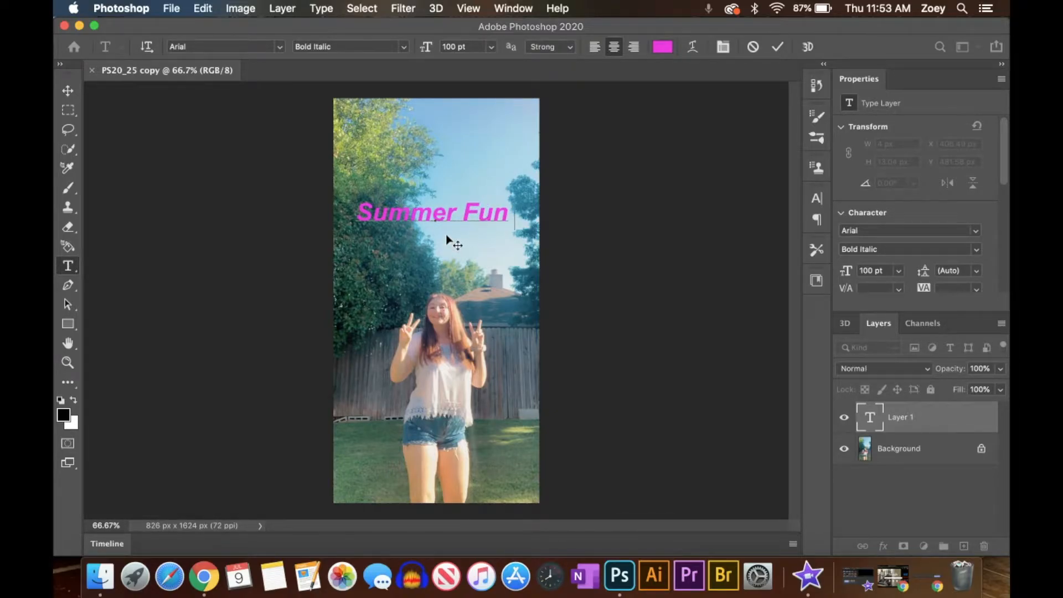
pyautogui.moveTo(447, 235); pyautogui.dragTo(450, 269)
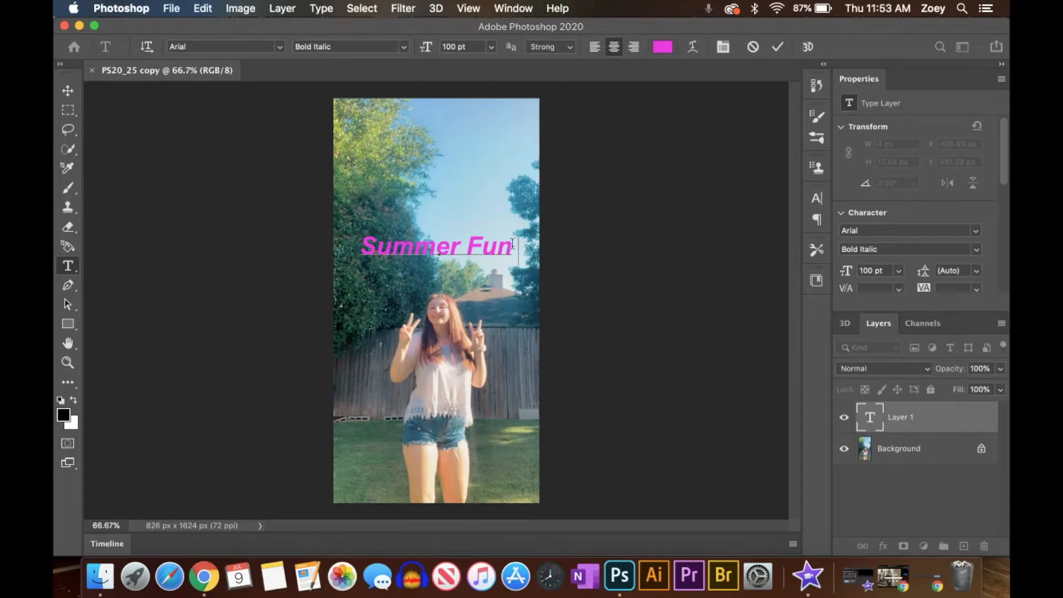
# - Change the font of the "Summer Fun" text to Iowan Old Style in Bold Italic and commit the edit
pyautogui.moveTo(511, 244); pyautogui.dragTo(356, 256)
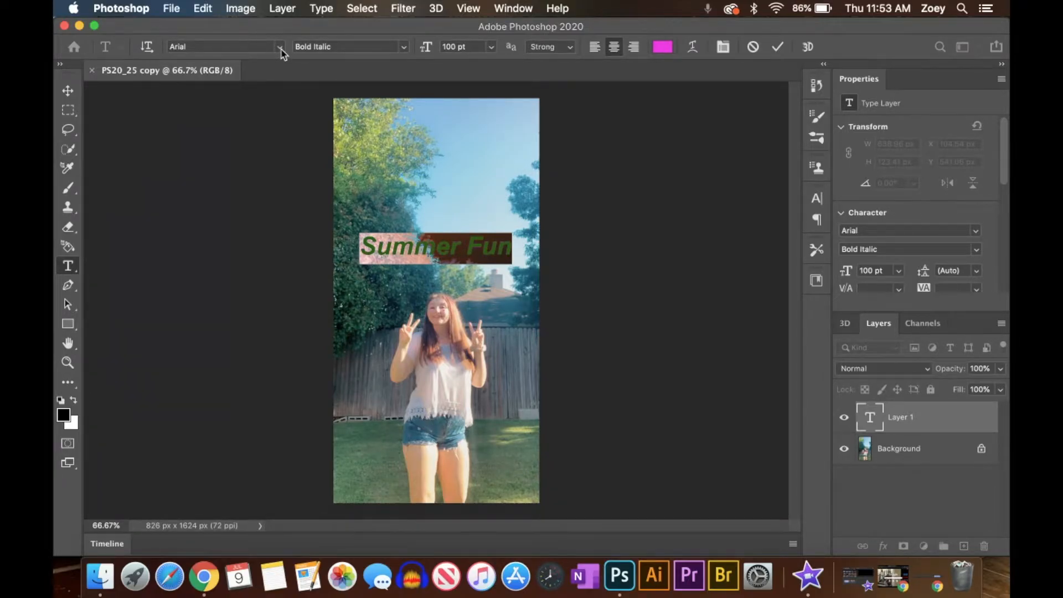
pyautogui.click(280, 47)
pyautogui.press('Down')
pyautogui.press('Down')
pyautogui.press('Down')
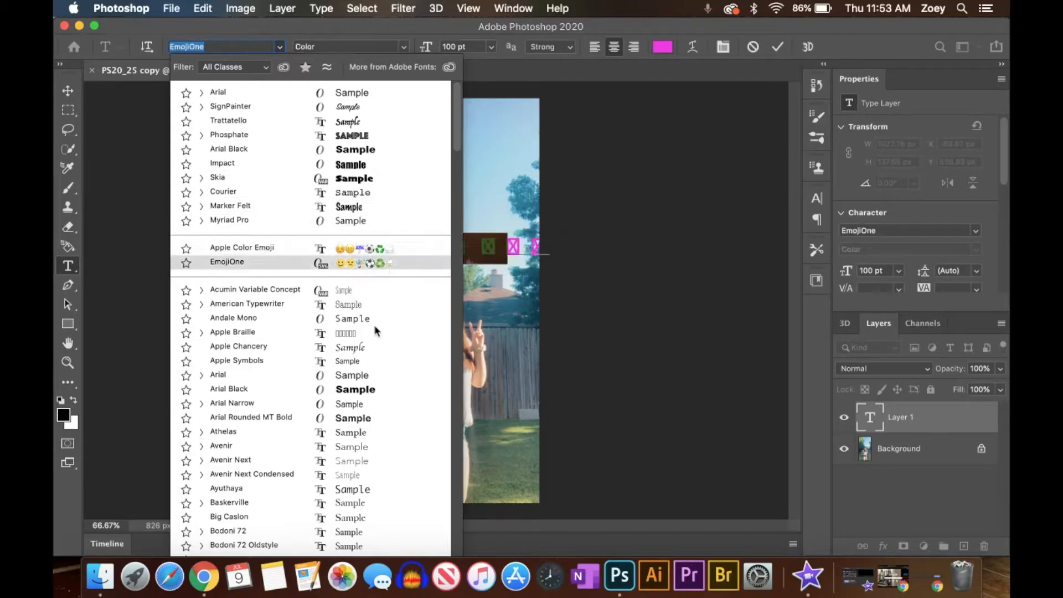
pyautogui.scroll(-15, 393, 397)
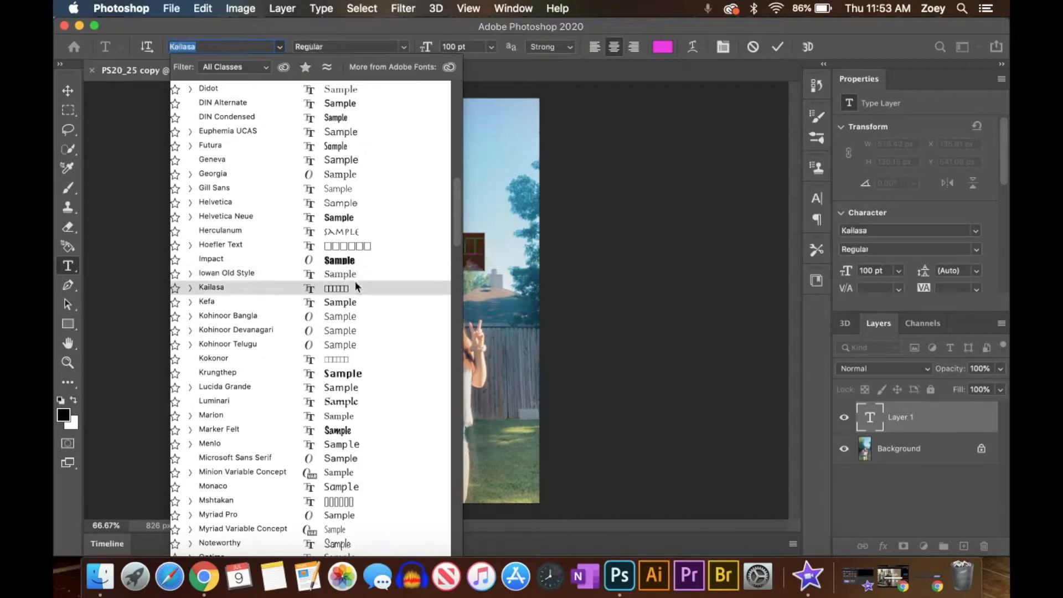
pyautogui.click(354, 275)
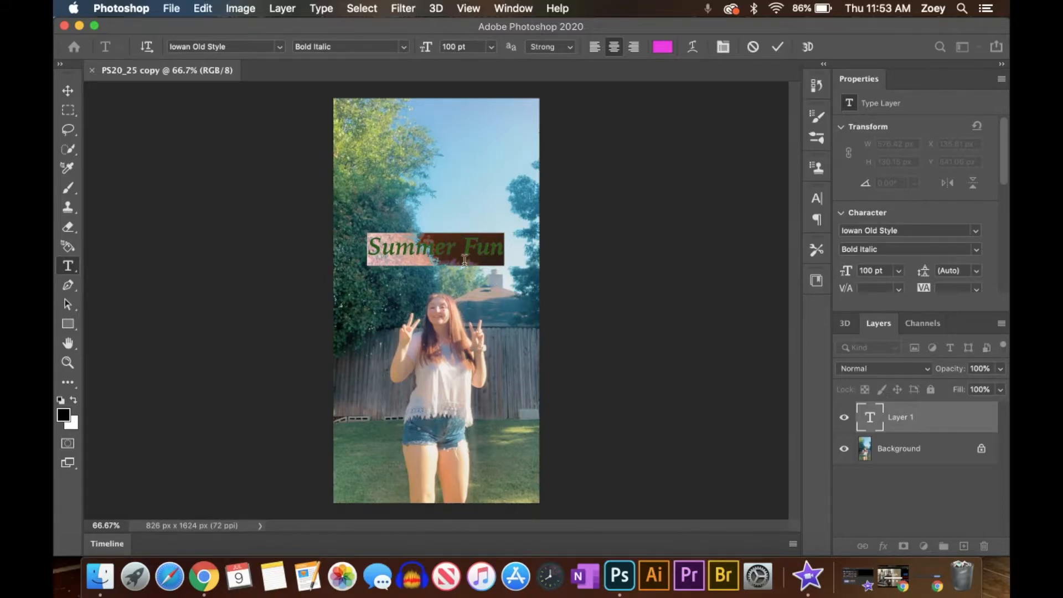
pyautogui.press('Escape')
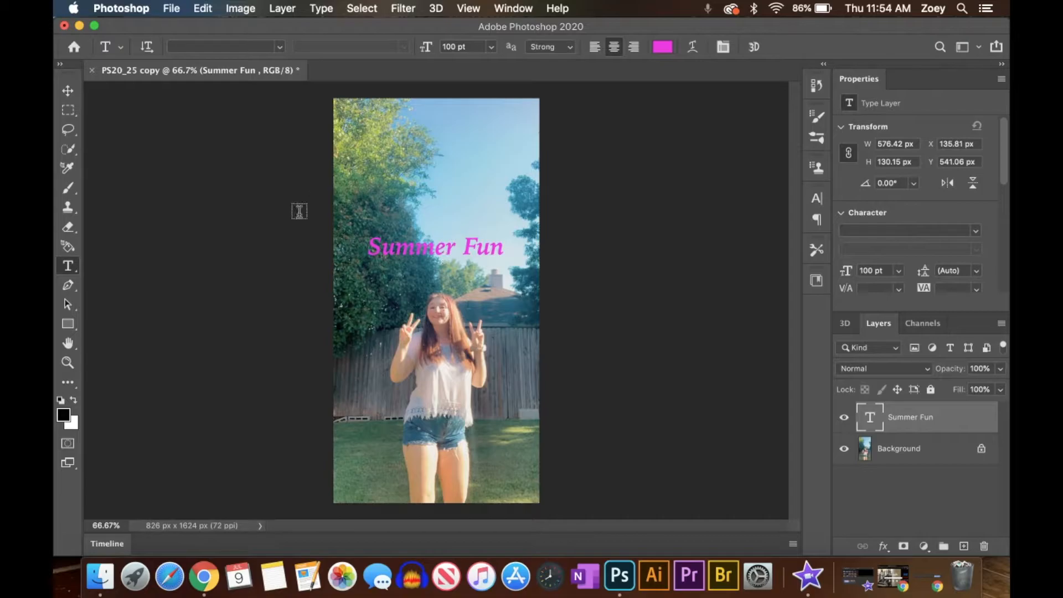
# - Try the Roman, Black and Bold styles of Iowan Old Style on the "Summer Fun" text
pyautogui.click(500, 247)
pyautogui.moveTo(503, 246); pyautogui.dragTo(363, 243)
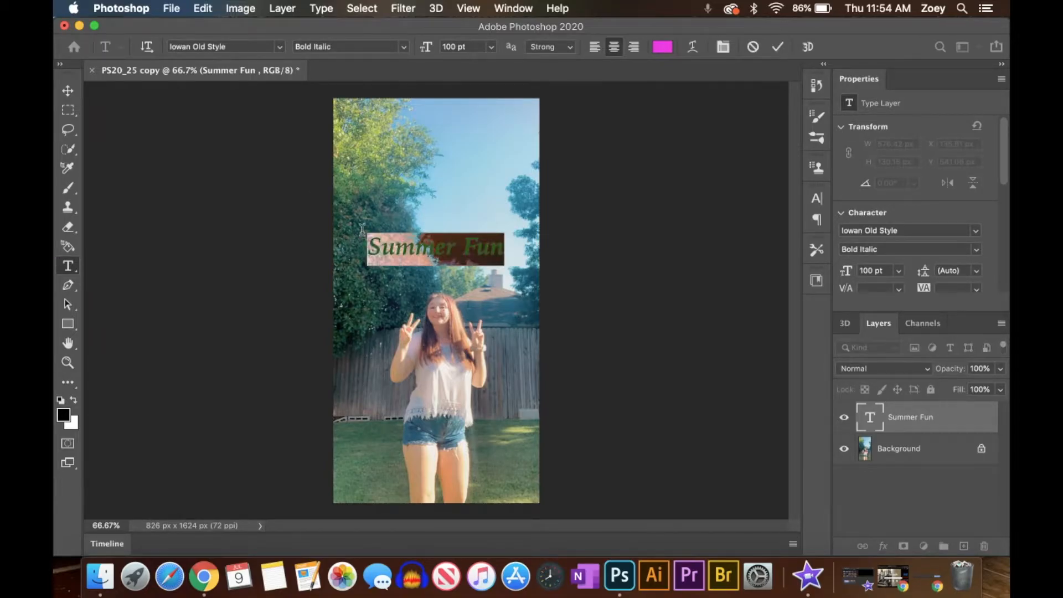
pyautogui.click(403, 48)
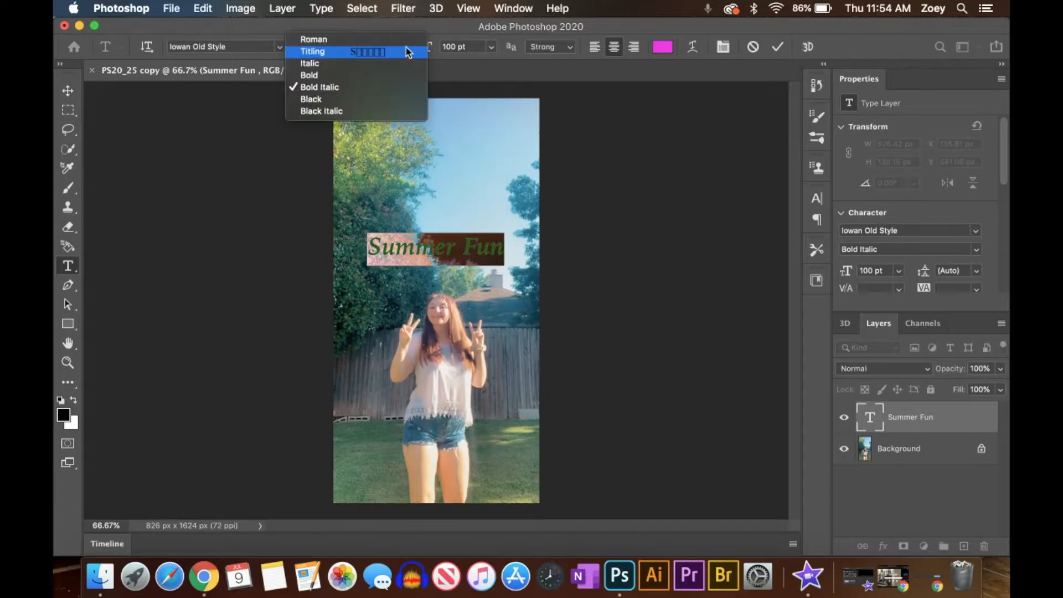
pyautogui.click(499, 131)
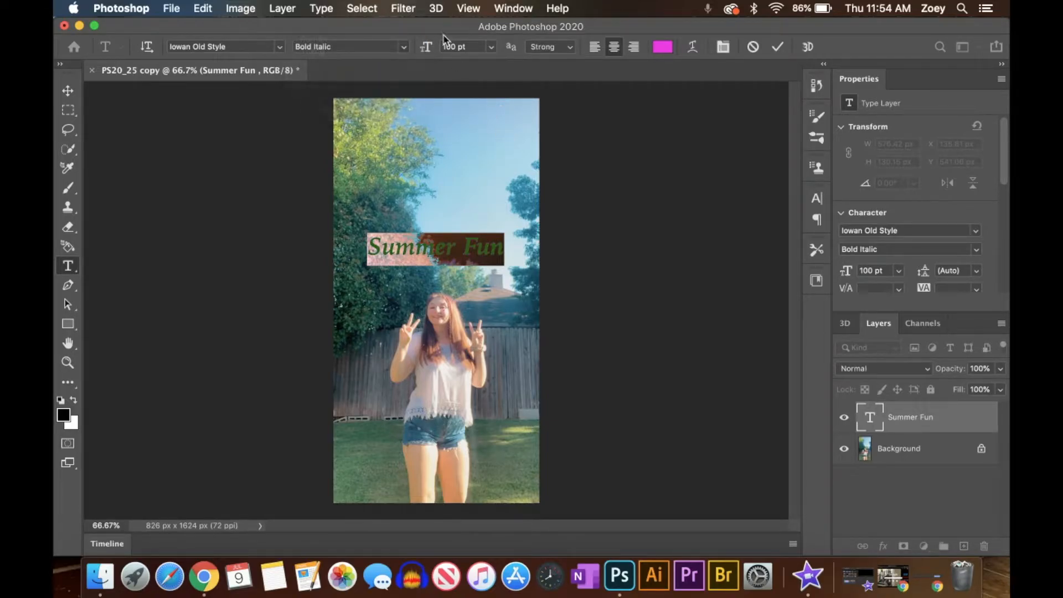
pyautogui.click(404, 49)
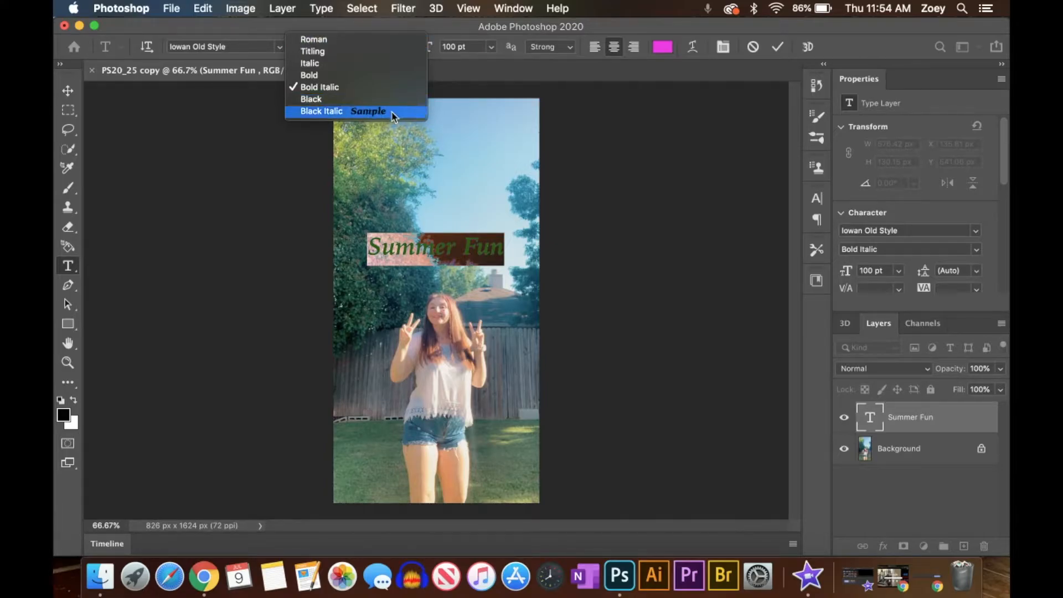
pyautogui.click(394, 43)
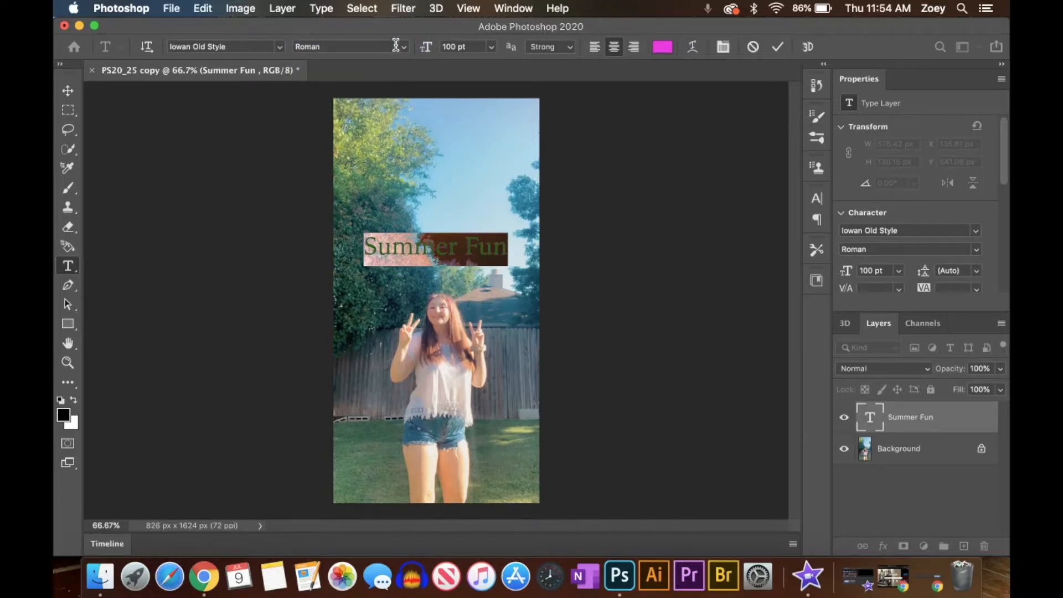
pyautogui.click(396, 47)
pyautogui.click(400, 52)
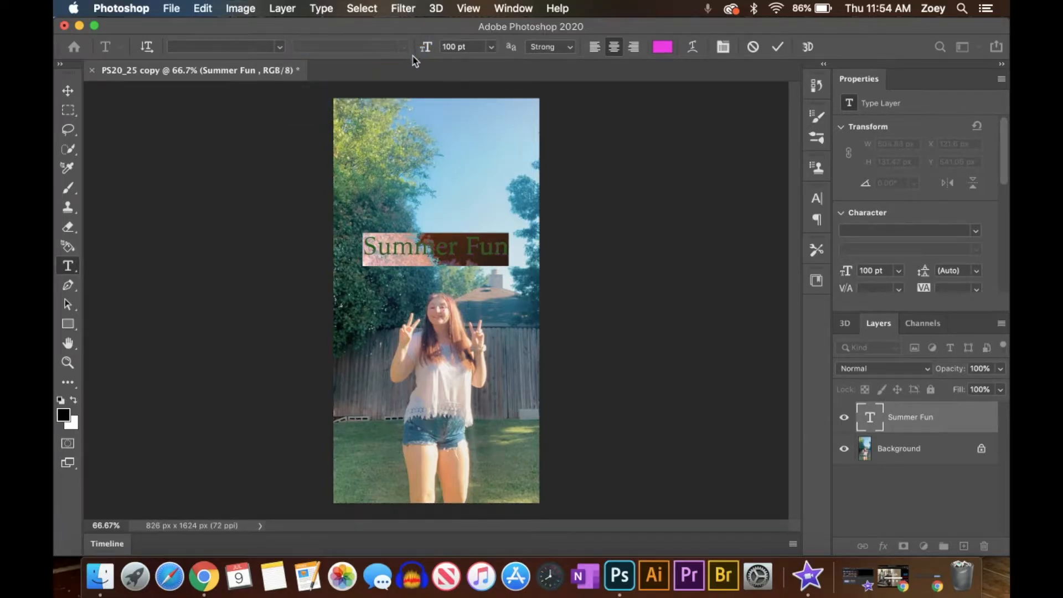
pyautogui.click(371, 47)
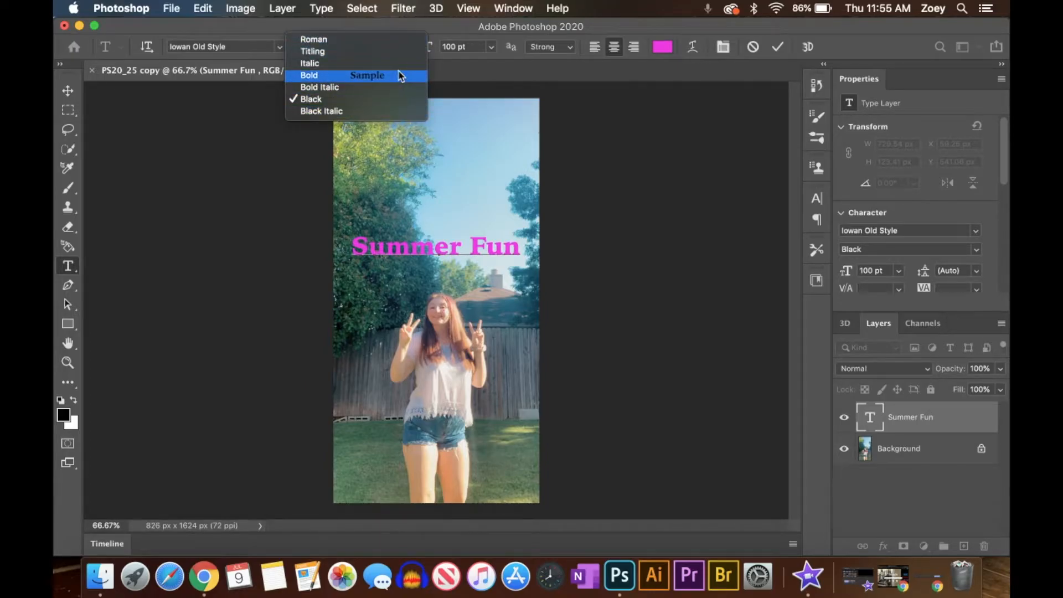
pyautogui.click(397, 80)
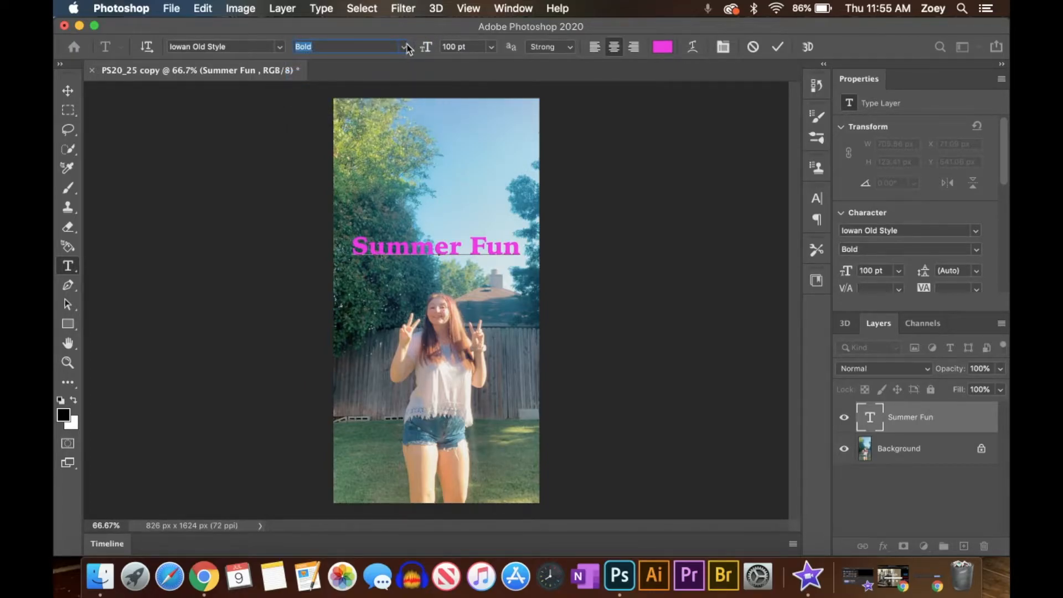
# - Compare the Bold Italic and Bold styles on the whole "Summer Fun" text, and apply the Black style
pyautogui.moveTo(520, 248); pyautogui.dragTo(308, 237)
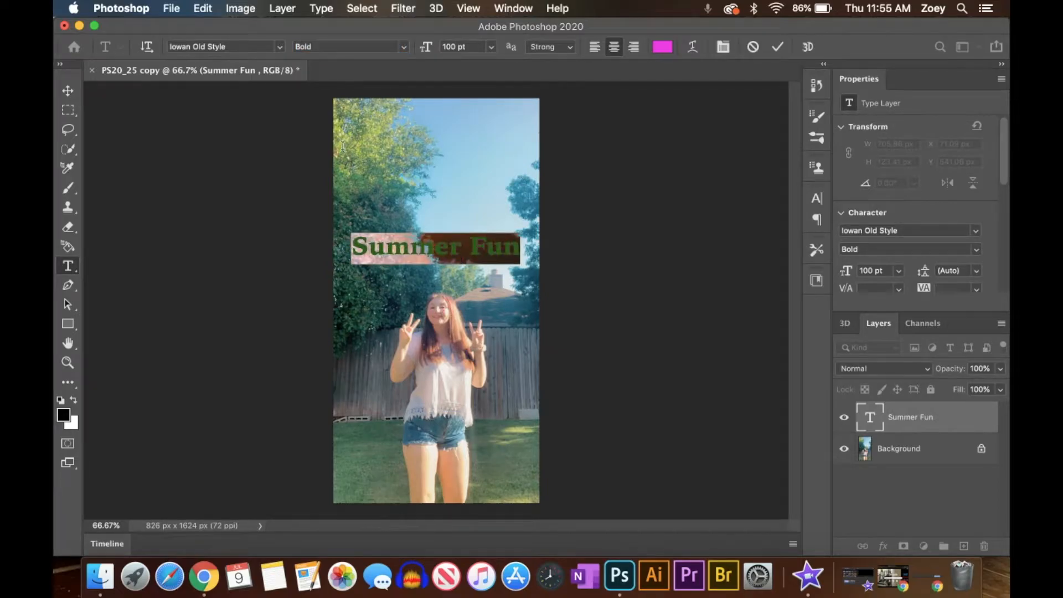
pyautogui.click(401, 49)
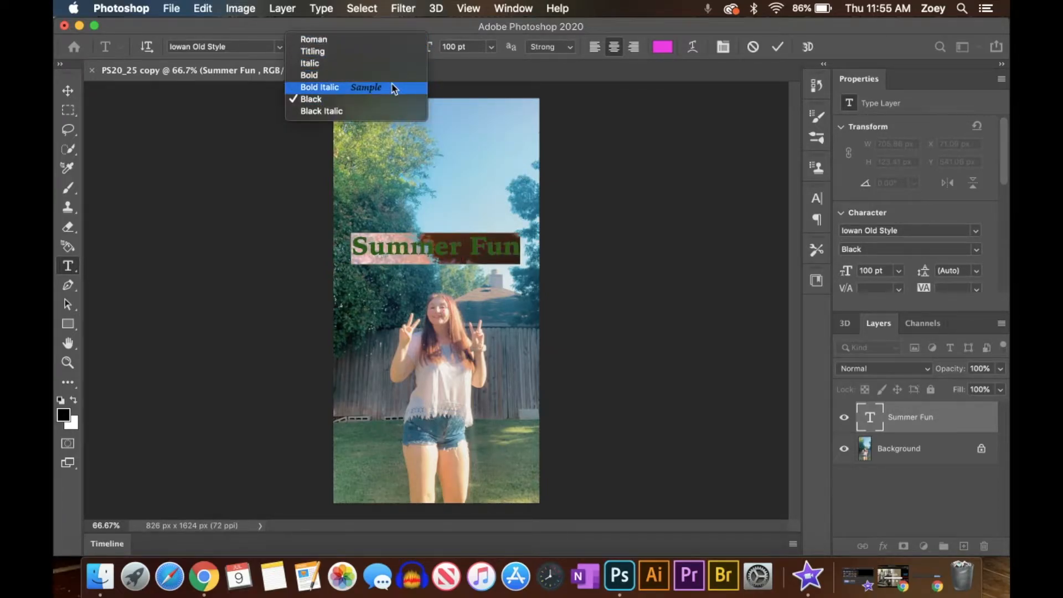
pyautogui.click(394, 87)
pyautogui.click(403, 45)
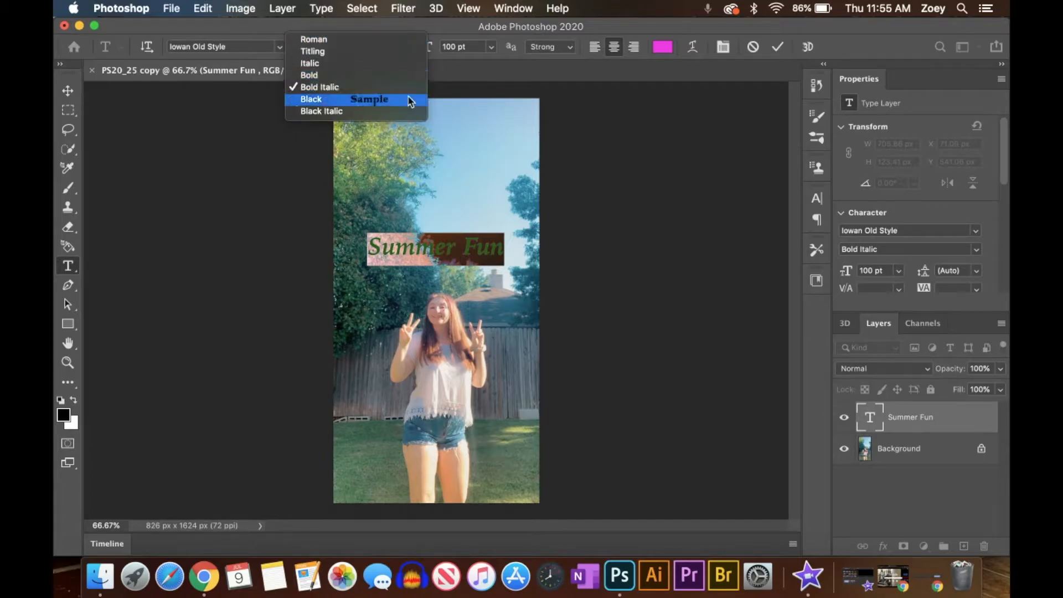
pyautogui.click(399, 76)
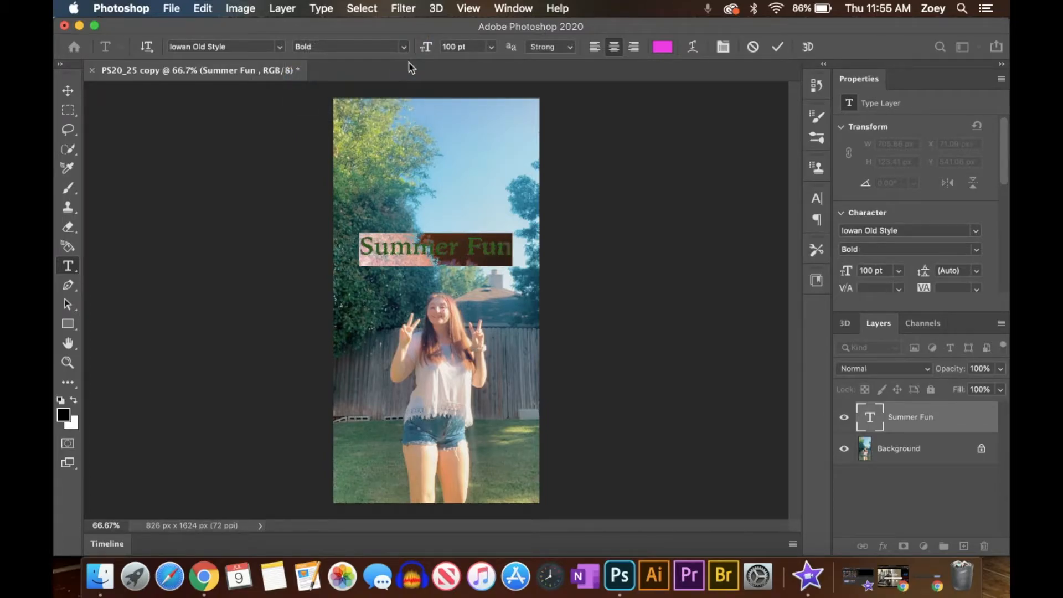
pyautogui.click(403, 47)
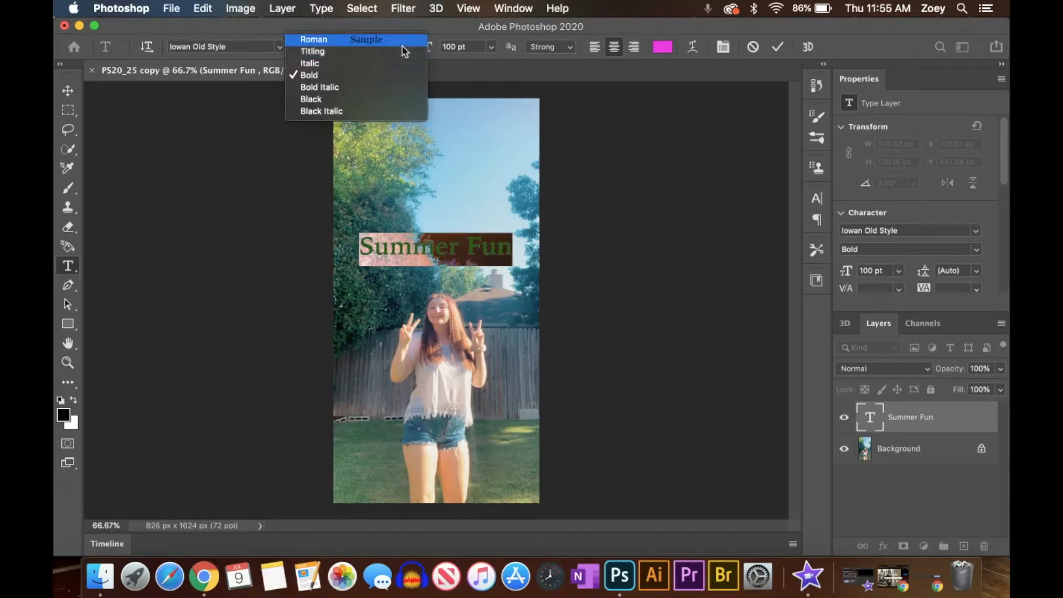
pyautogui.click(385, 99)
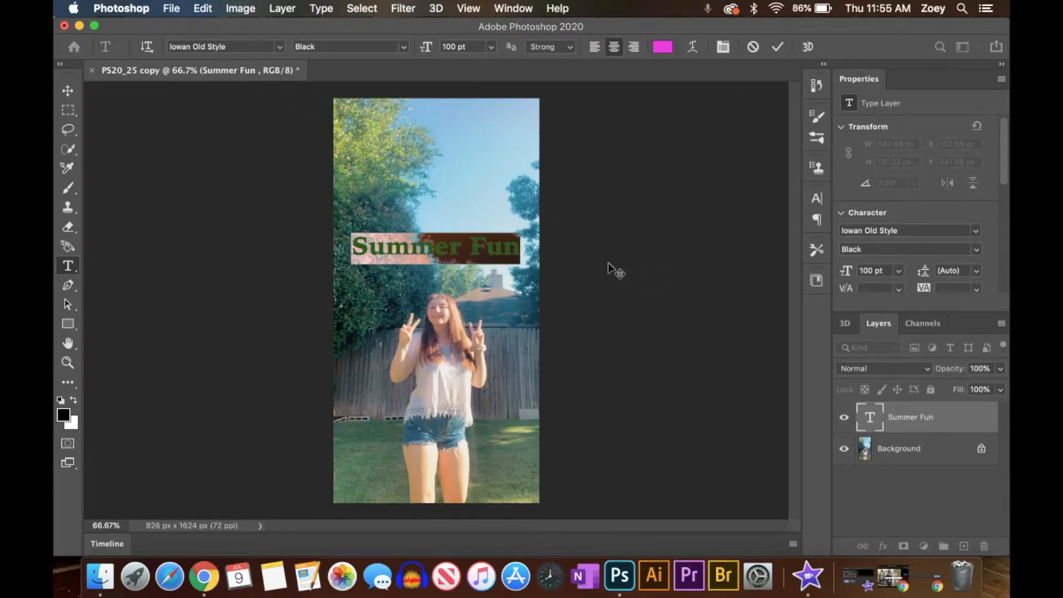
pyautogui.click(682, 243)
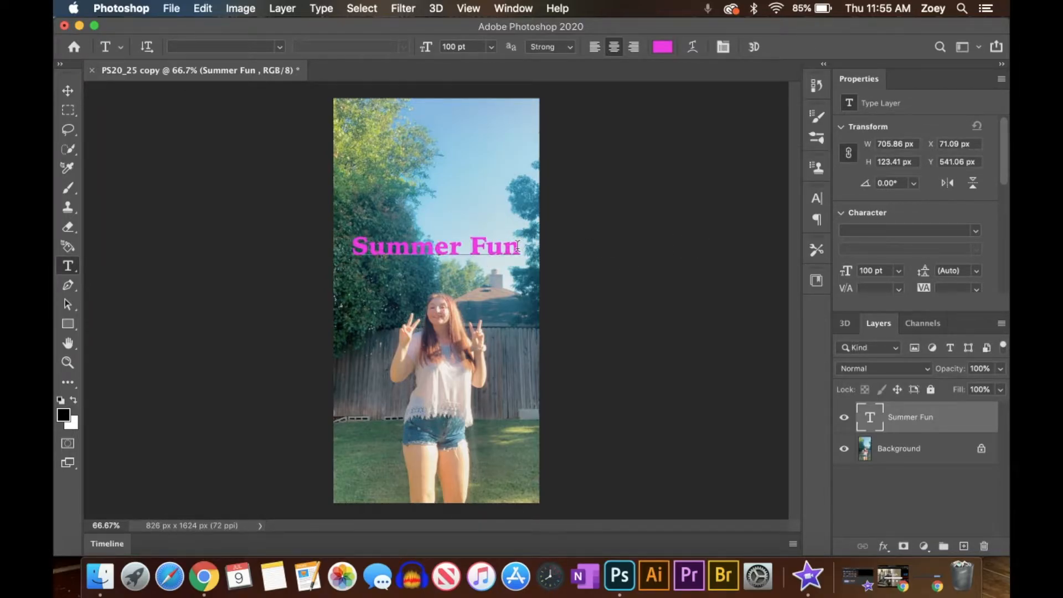
# - Set the font size of the "Summer Fun" text to 95 pt and commit the change
pyautogui.moveTo(516, 245); pyautogui.dragTo(340, 244)
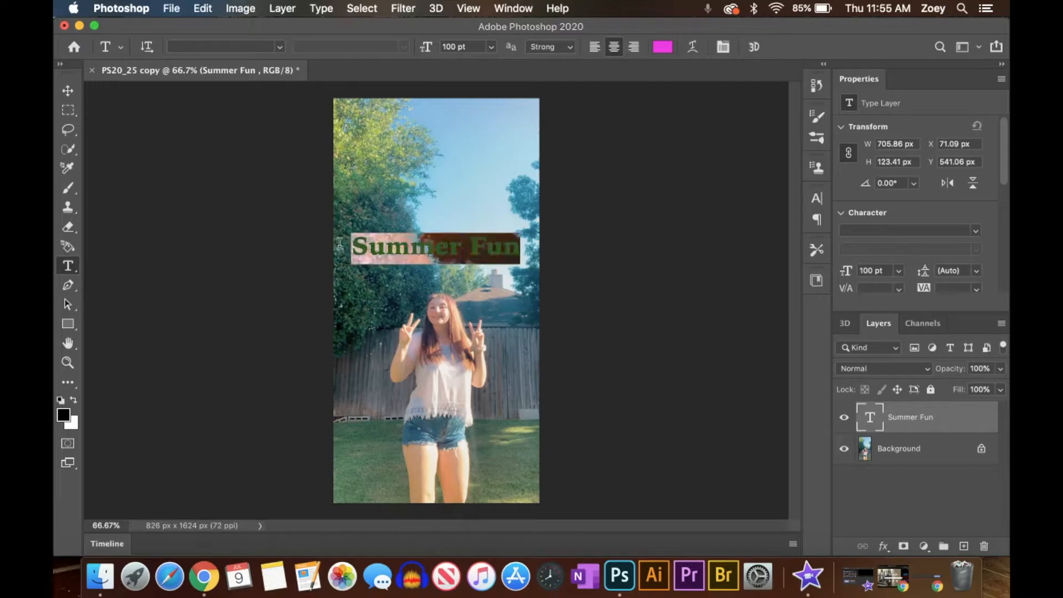
pyautogui.click(491, 47)
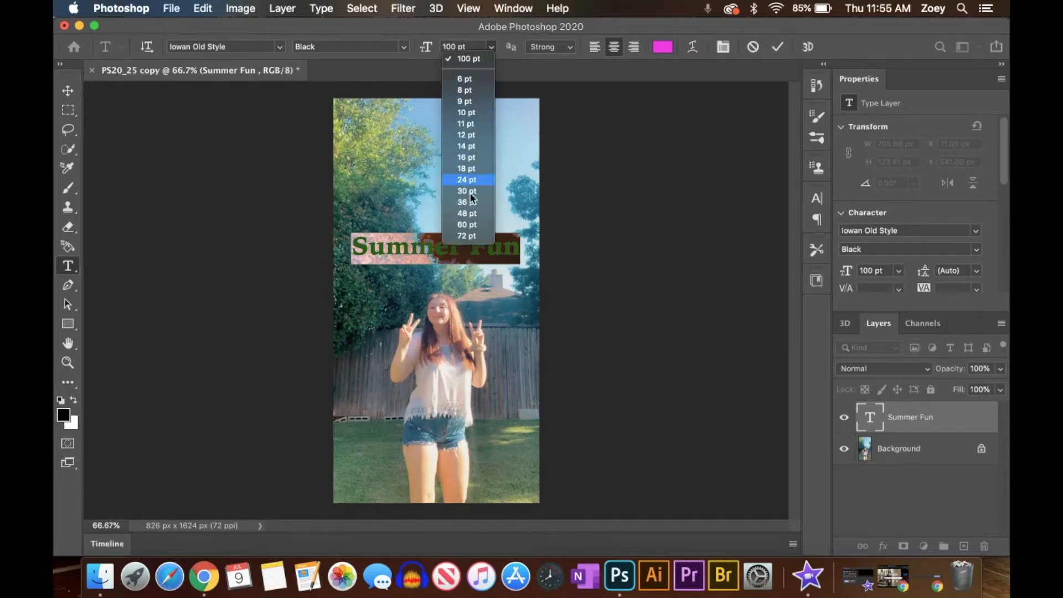
pyautogui.click(468, 45)
pyautogui.moveTo(469, 47); pyautogui.dragTo(424, 51)
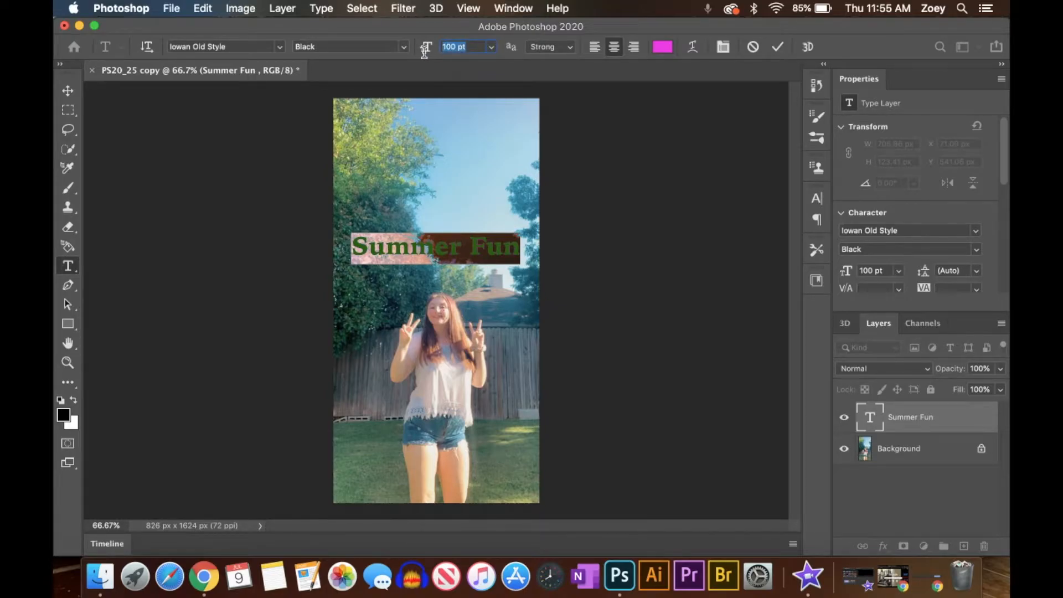
pyautogui.press('BackSpace')
pyautogui.press('Return')
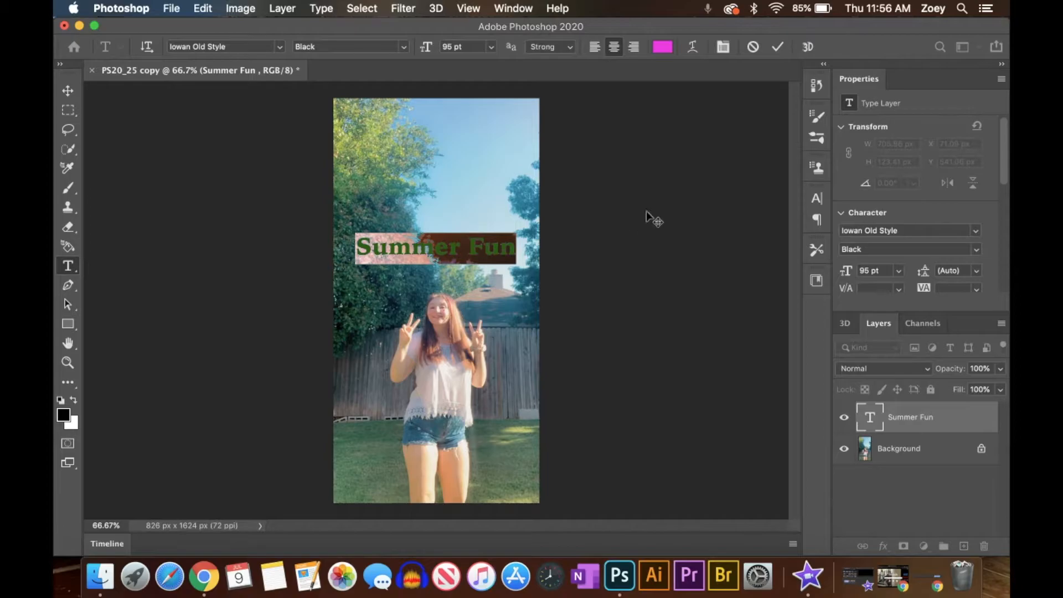
pyautogui.click(777, 49)
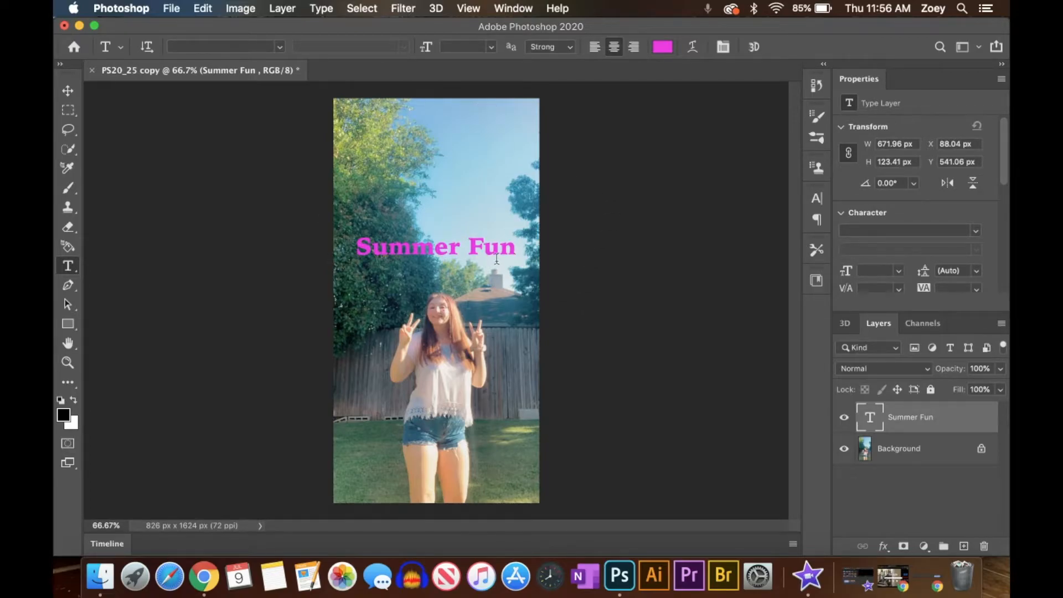
# - Try left and right alignment on the "Summer Fun" text and return it to centre alignment
pyautogui.tripleClick(429, 247)
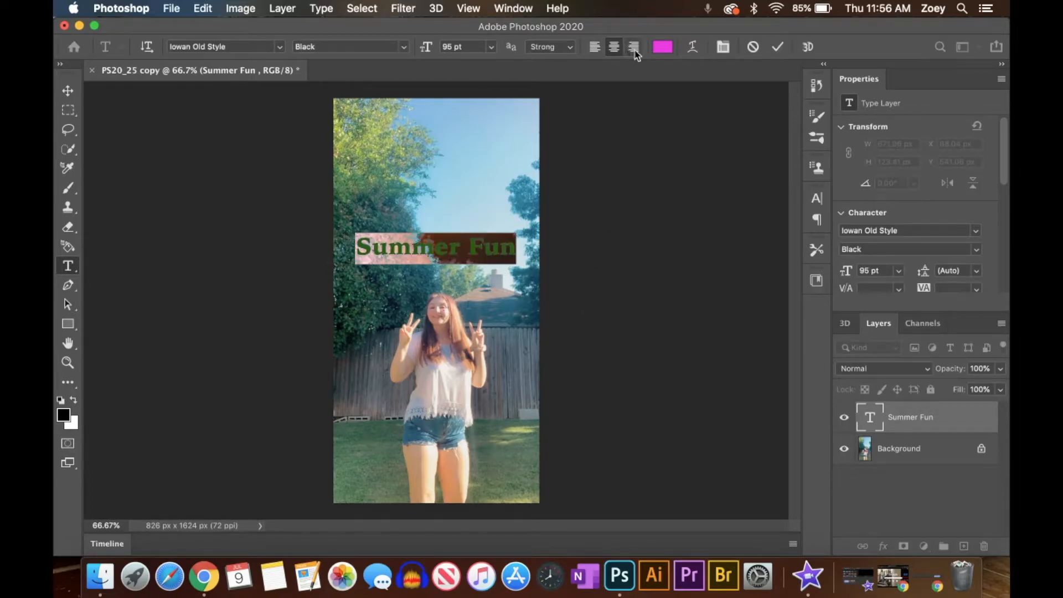
pyautogui.click(592, 50)
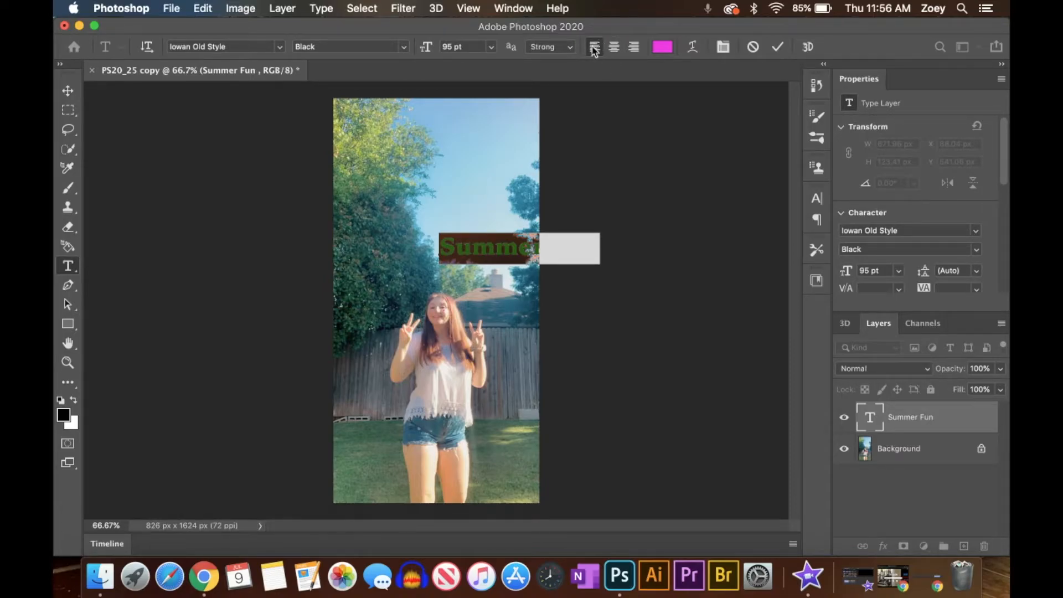
pyautogui.click(634, 47)
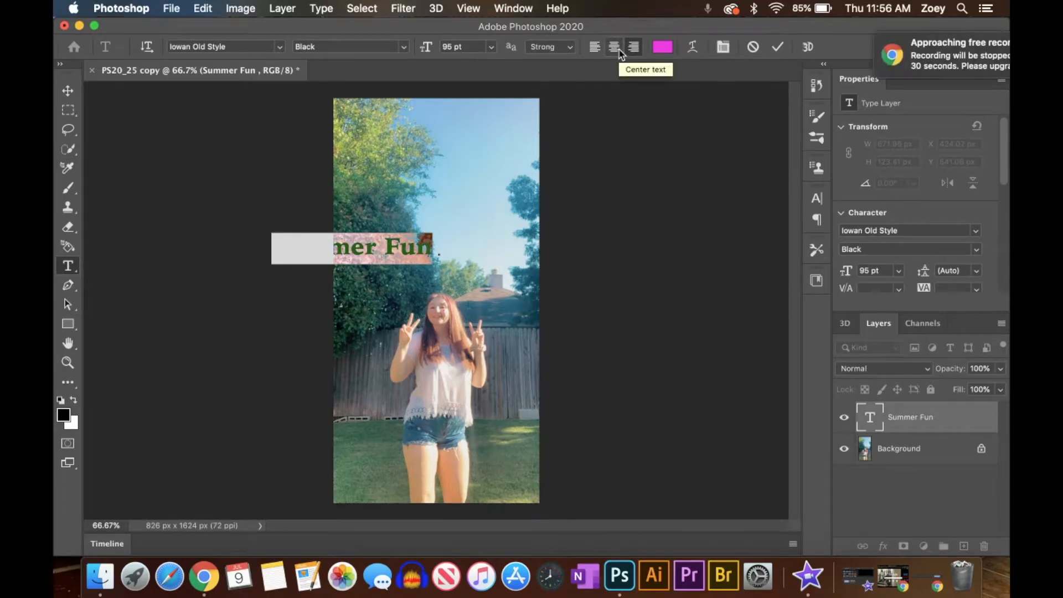
pyautogui.click(619, 51)
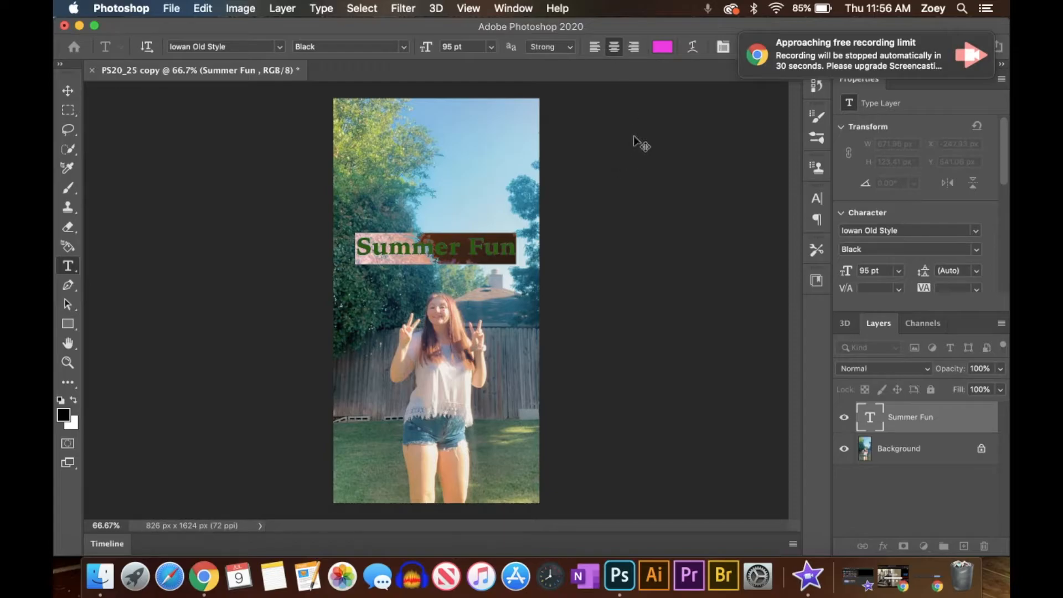
# - Dismiss the notification covering the type options and commit the current edit of the "Summer Fun" text
pyautogui.moveTo(853, 61)
pyautogui.click(976, 44)
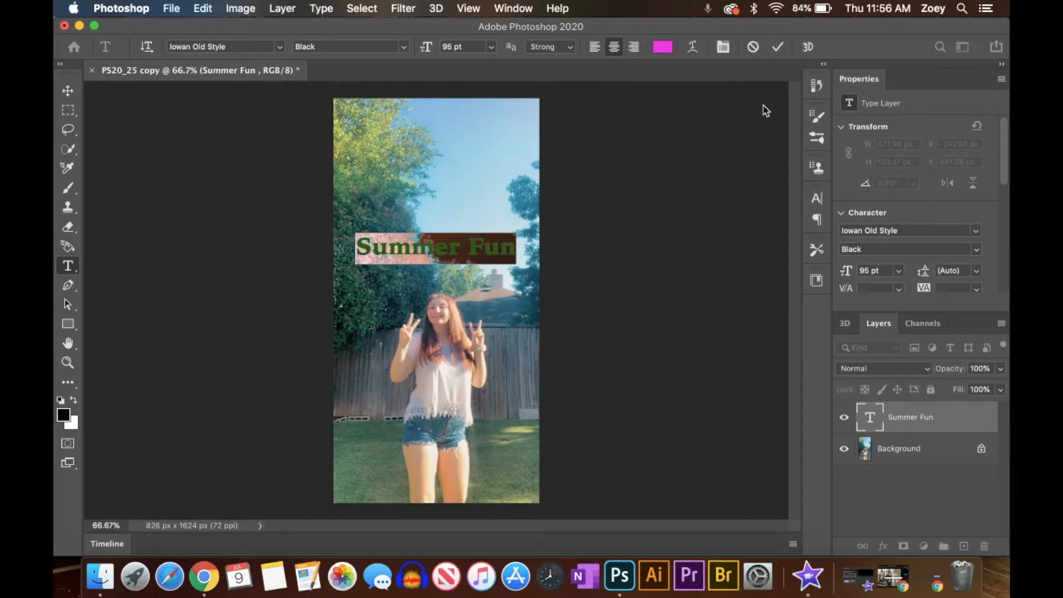
pyautogui.click(775, 47)
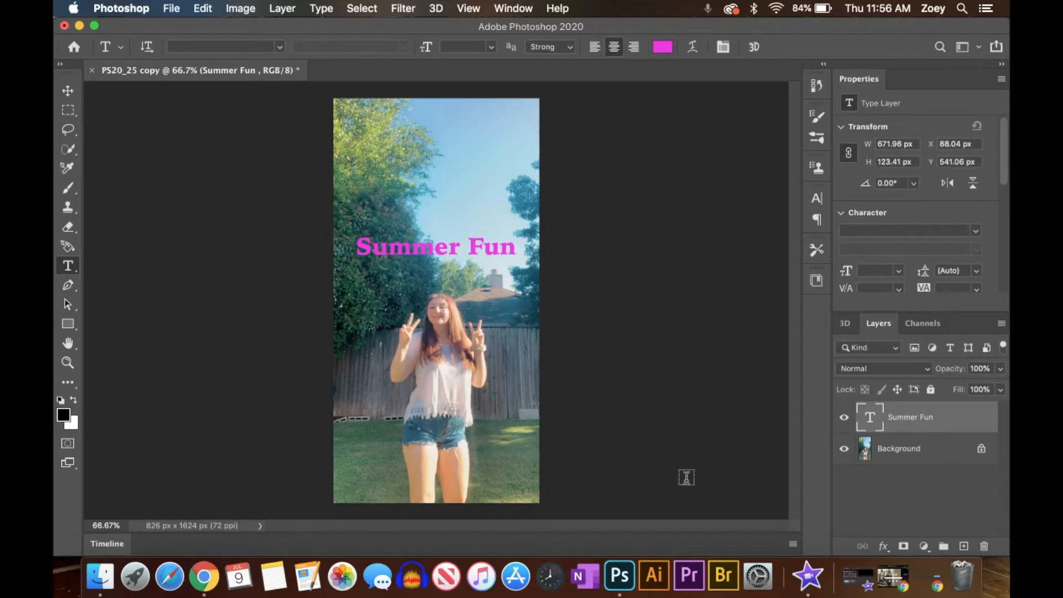
# - Select the whole "Summer Fun" text and open its text colour for editing, keeping the text in view
pyautogui.doubleClick(870, 417)
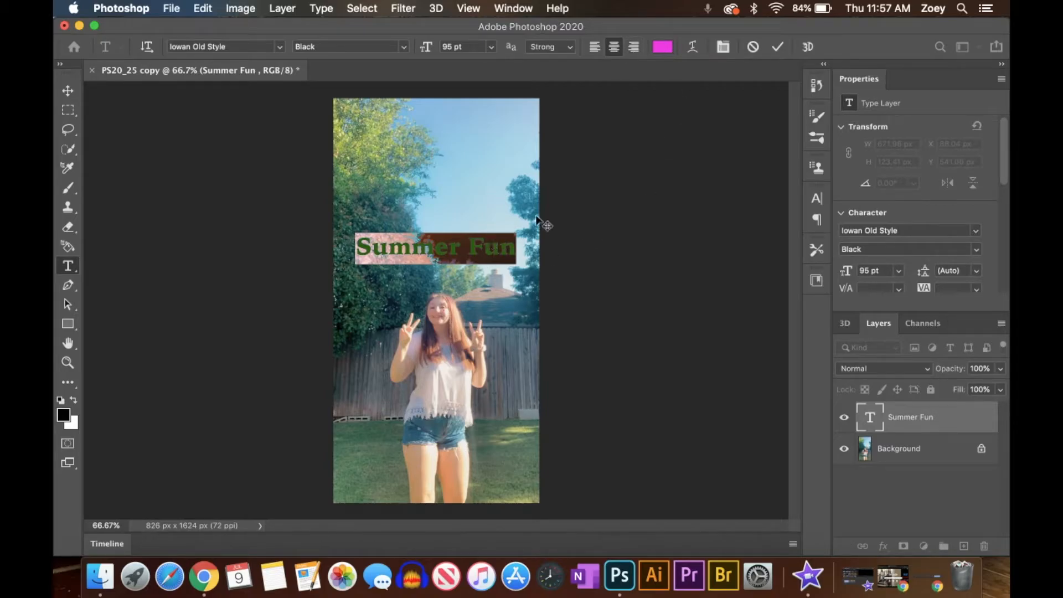
pyautogui.click(663, 50)
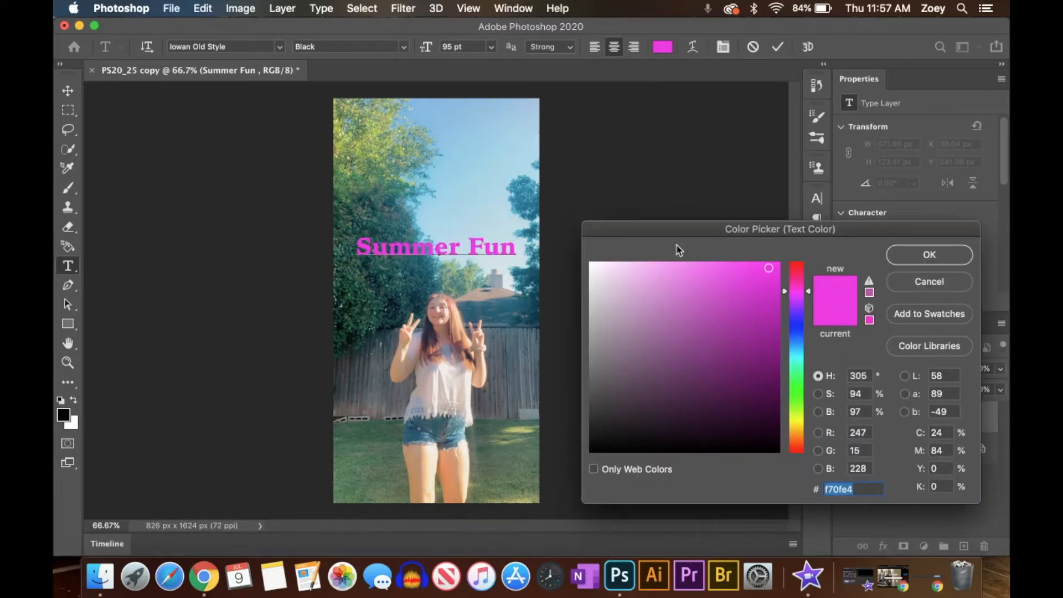
pyautogui.moveTo(669, 223); pyautogui.dragTo(628, 186)
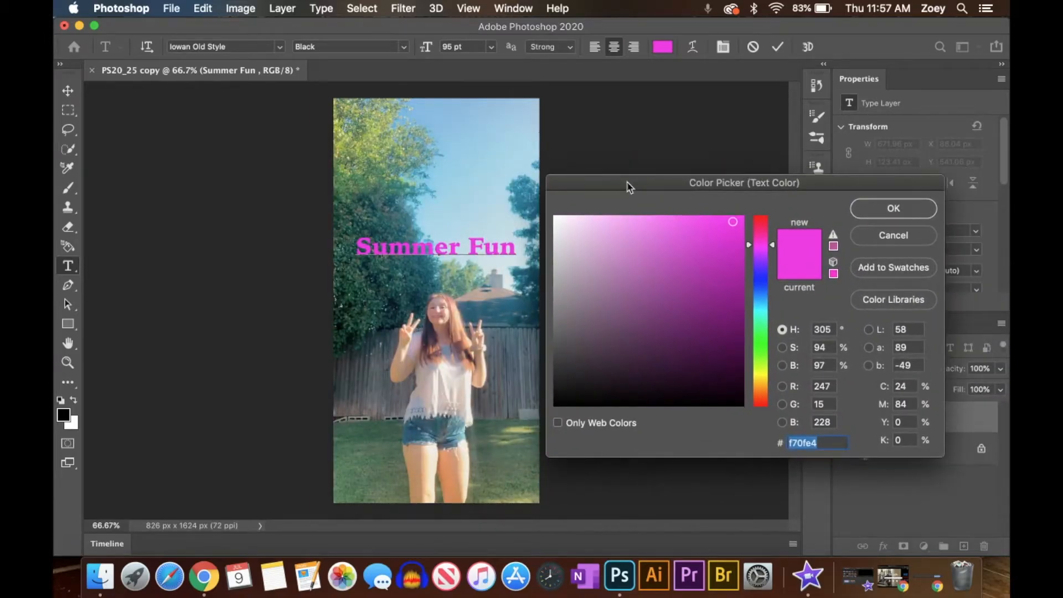
# - Try several magenta shades and a bright blue (#02a8f6) as the colour of the "Summer Fun" text
pyautogui.moveTo(640, 297); pyautogui.dragTo(686, 344)
pyautogui.moveTo(720, 295); pyautogui.dragTo(692, 281)
pyautogui.moveTo(772, 249); pyautogui.dragTo(772, 301)
pyautogui.click(706, 301)
pyautogui.click(724, 258)
pyautogui.click(742, 222)
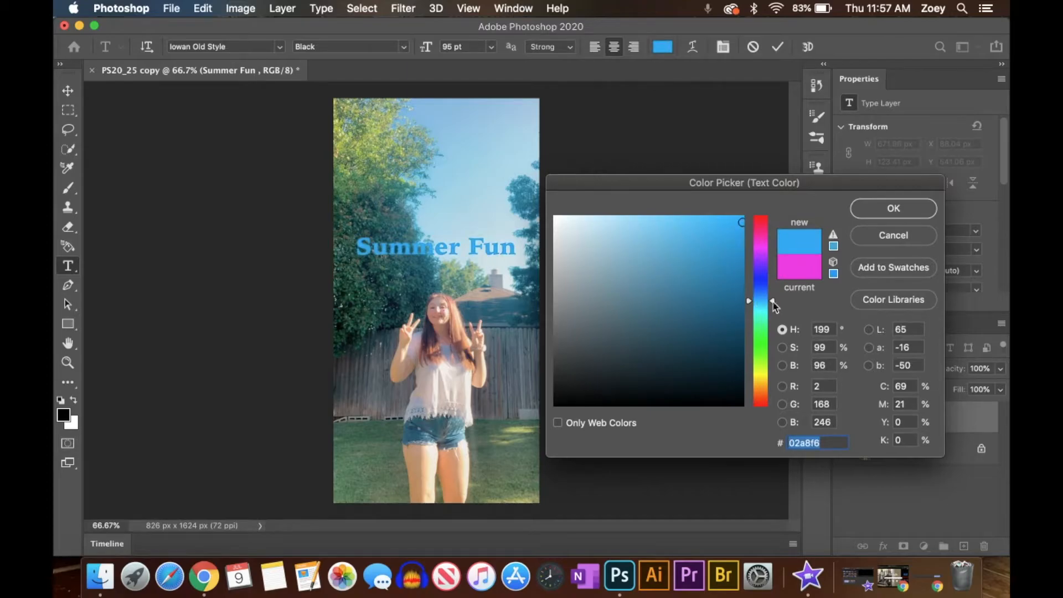
# - Shift the text colour's hue to red (0°) and compare dark red and pale pink shades, including #770e0e and #f1a7a7
pyautogui.moveTo(769, 308); pyautogui.dragTo(771, 406)
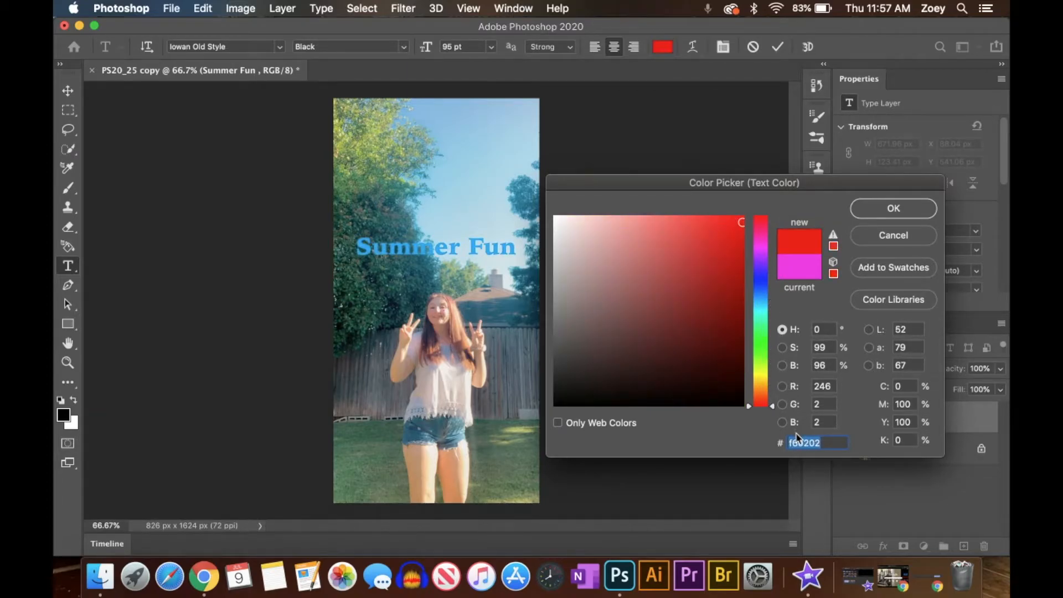
pyautogui.click(720, 315)
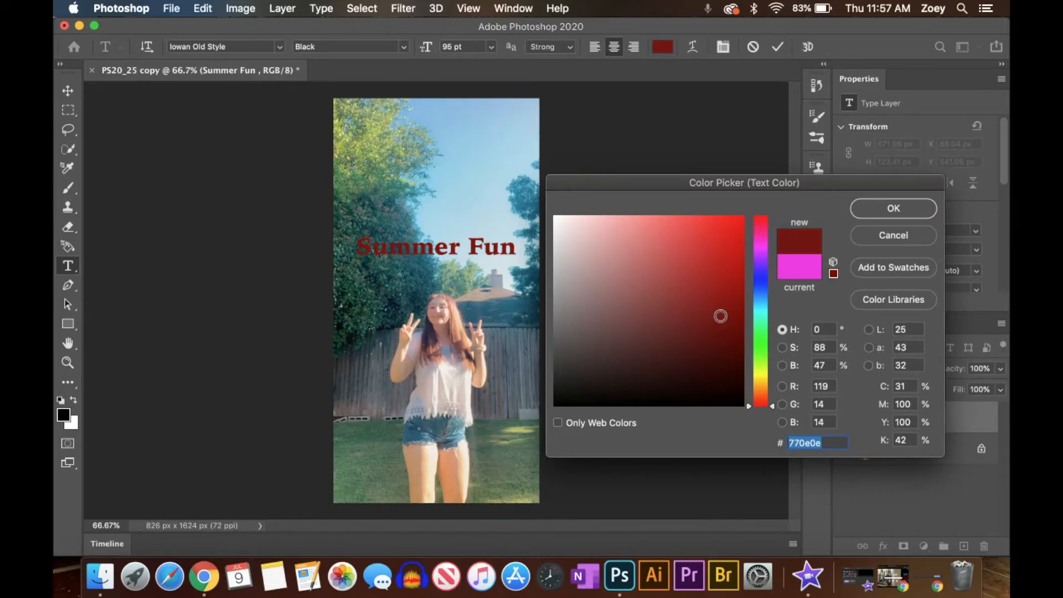
pyautogui.click(735, 288)
pyautogui.moveTo(729, 234)
pyautogui.mouseDown()
pyautogui.moveTo(728, 218)
pyautogui.moveTo(742, 216)
pyautogui.moveTo(610, 226)
pyautogui.mouseUp()
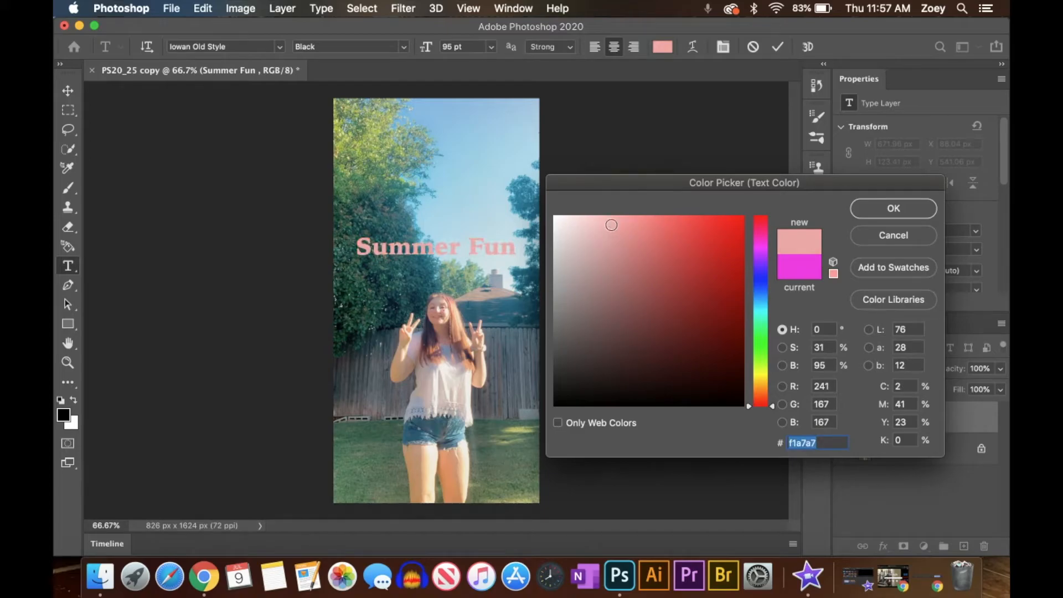
pyautogui.click(575, 270)
pyautogui.moveTo(592, 230); pyautogui.dragTo(576, 221)
pyautogui.moveTo(714, 232); pyautogui.dragTo(693, 228)
# - Set the "Summer Fun" text colour to bright red #f41818 and commit the change
pyautogui.click(725, 223)
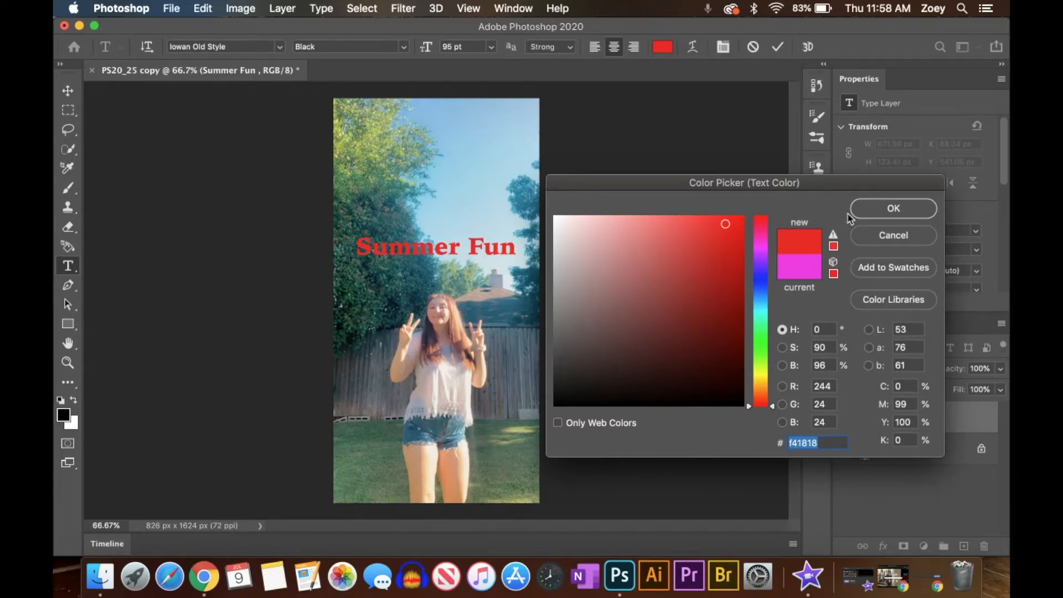
pyautogui.click(878, 210)
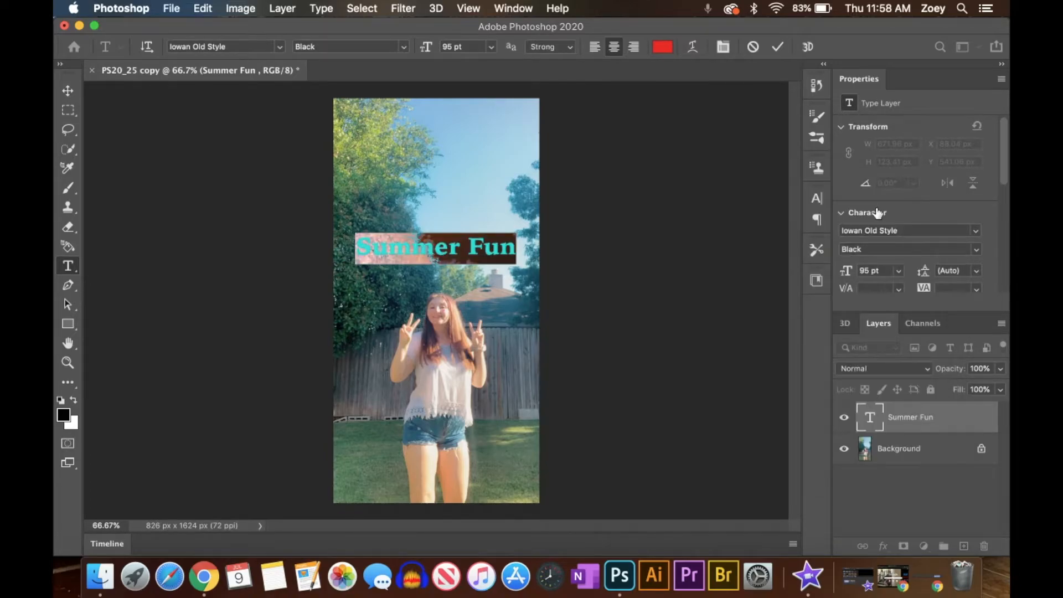
pyautogui.click(777, 47)
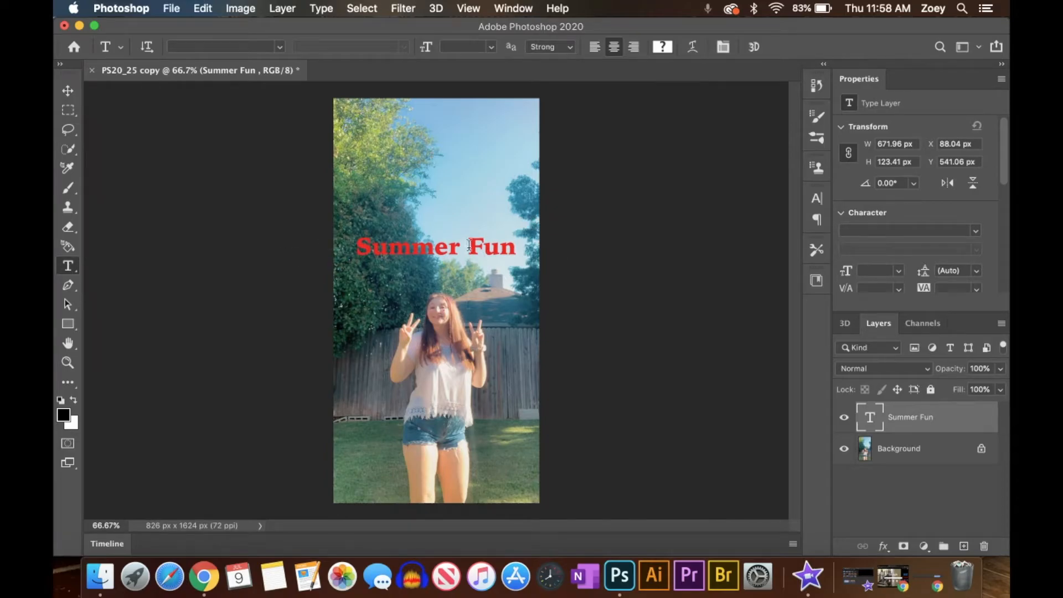
# - Select the whole "Summer Fun" text and apply a text warp with the Arc style
pyautogui.click(514, 246)
pyautogui.moveTo(497, 248); pyautogui.dragTo(347, 253)
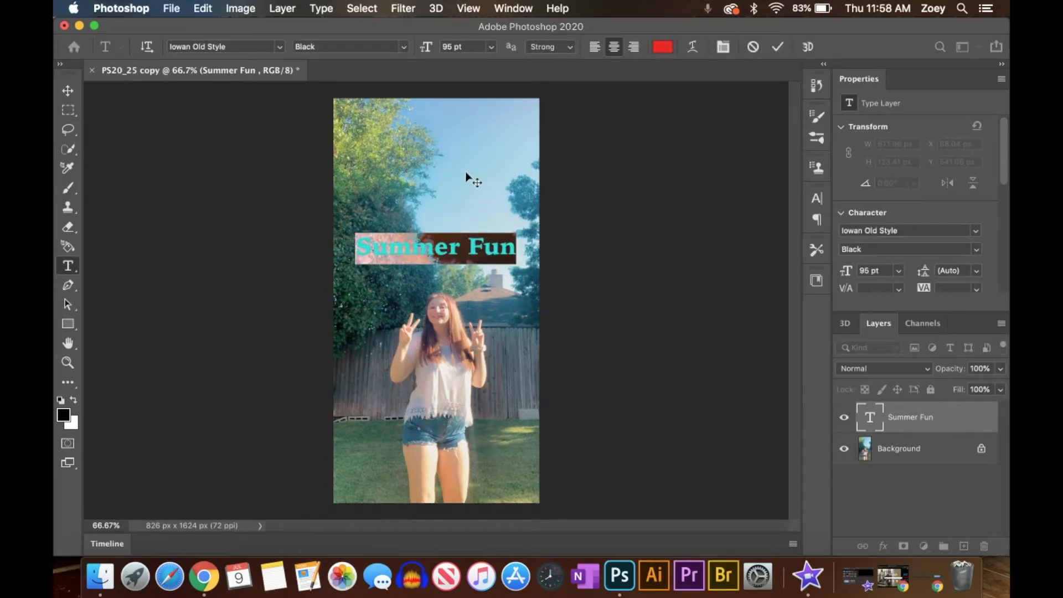
pyautogui.click(692, 49)
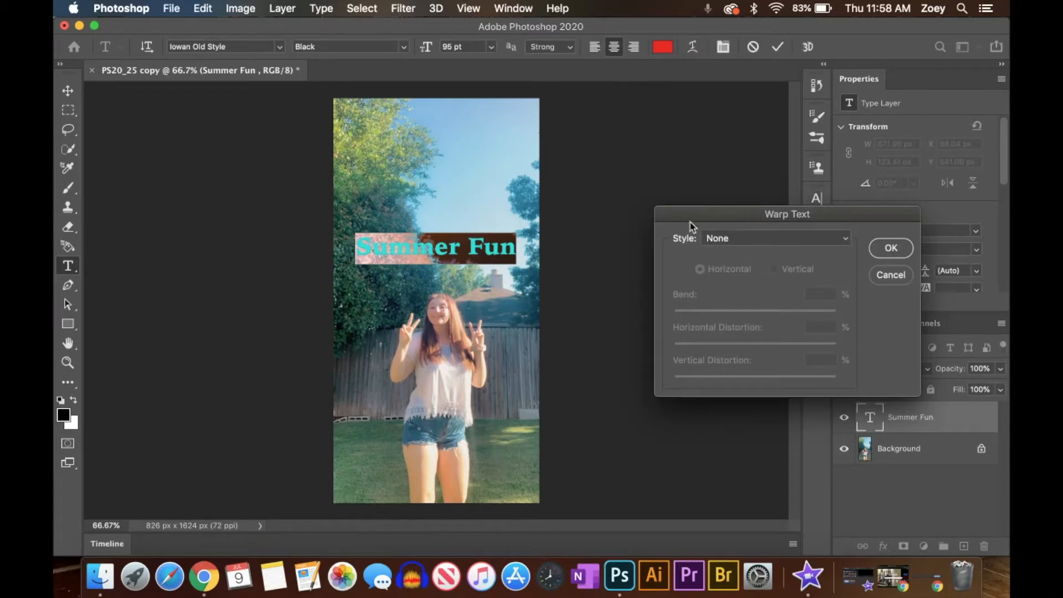
pyautogui.moveTo(828, 220); pyautogui.dragTo(726, 164)
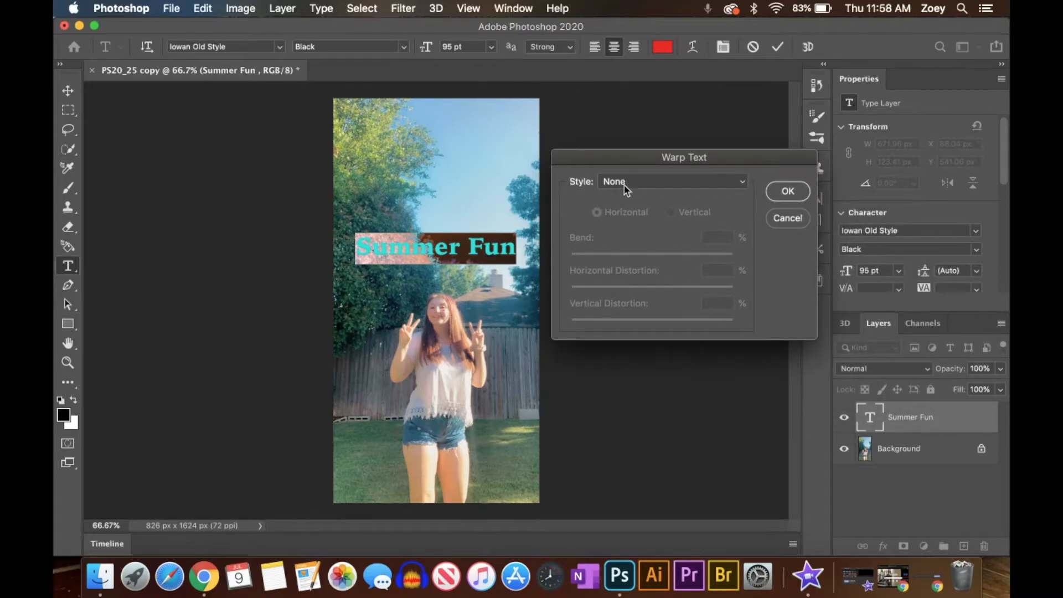
pyautogui.click(673, 184)
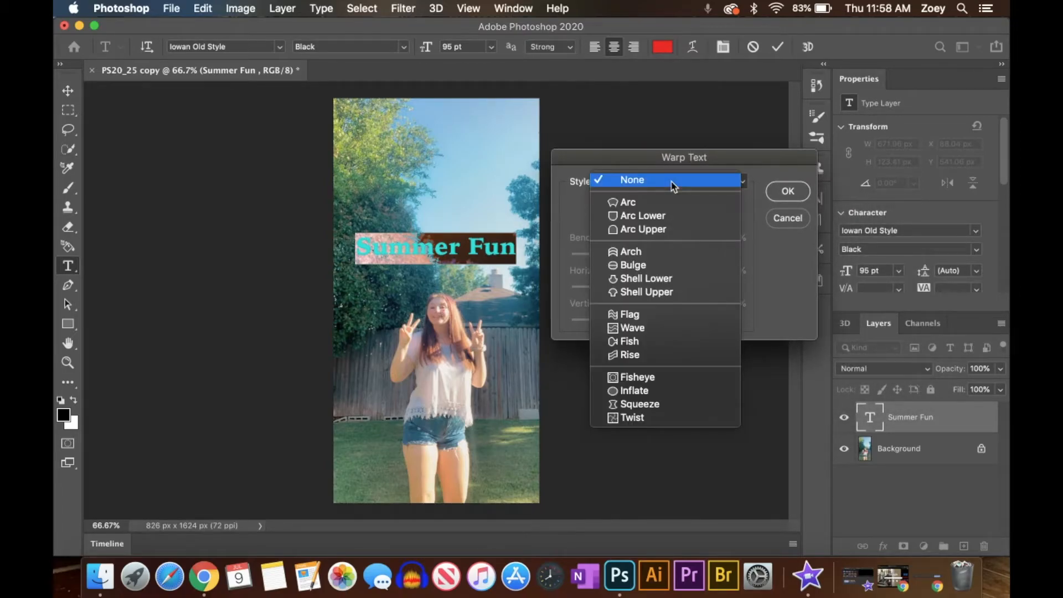
pyautogui.click(705, 203)
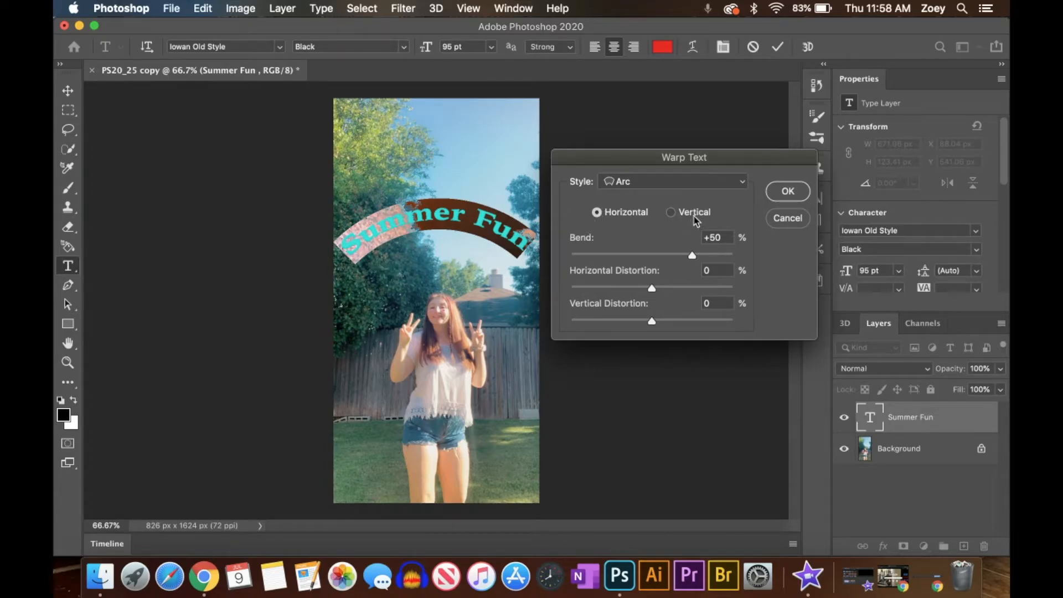
# - Compare the vertical and horizontal orientations of the Arc warp and return to horizontal
pyautogui.click(670, 212)
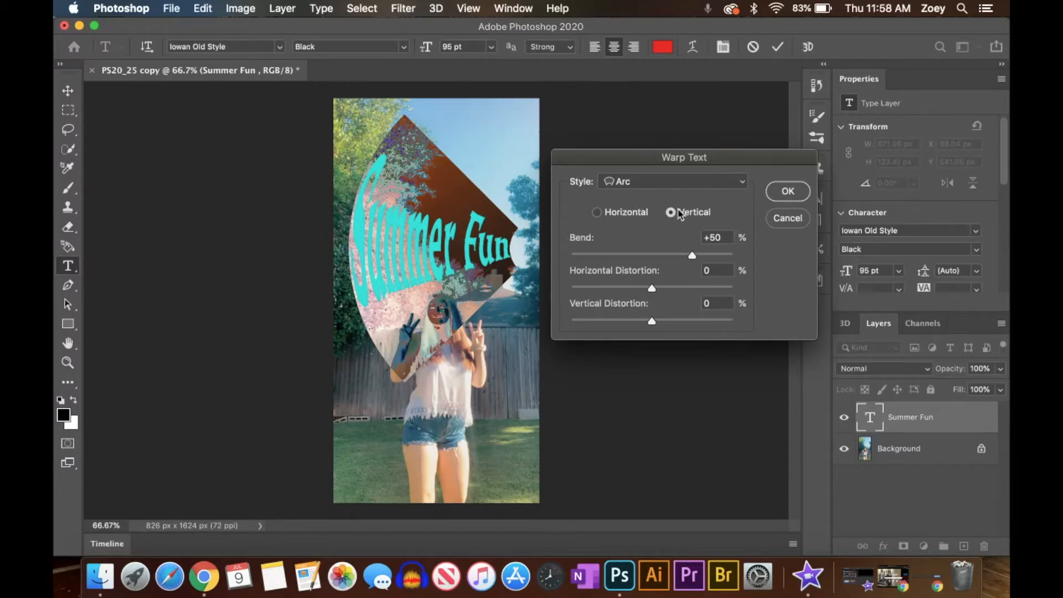
pyautogui.click(596, 213)
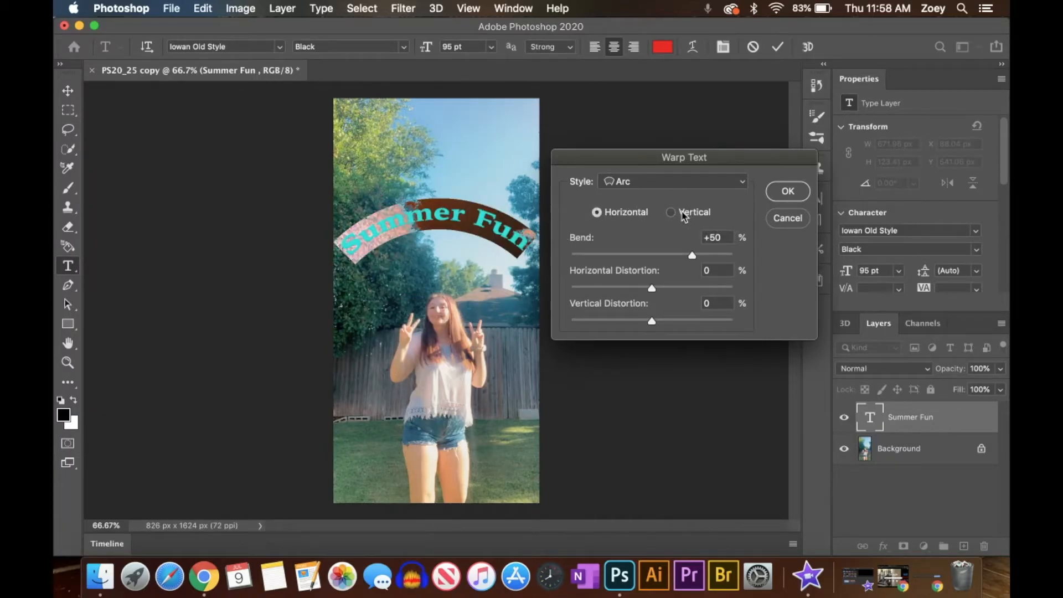
pyautogui.click(676, 213)
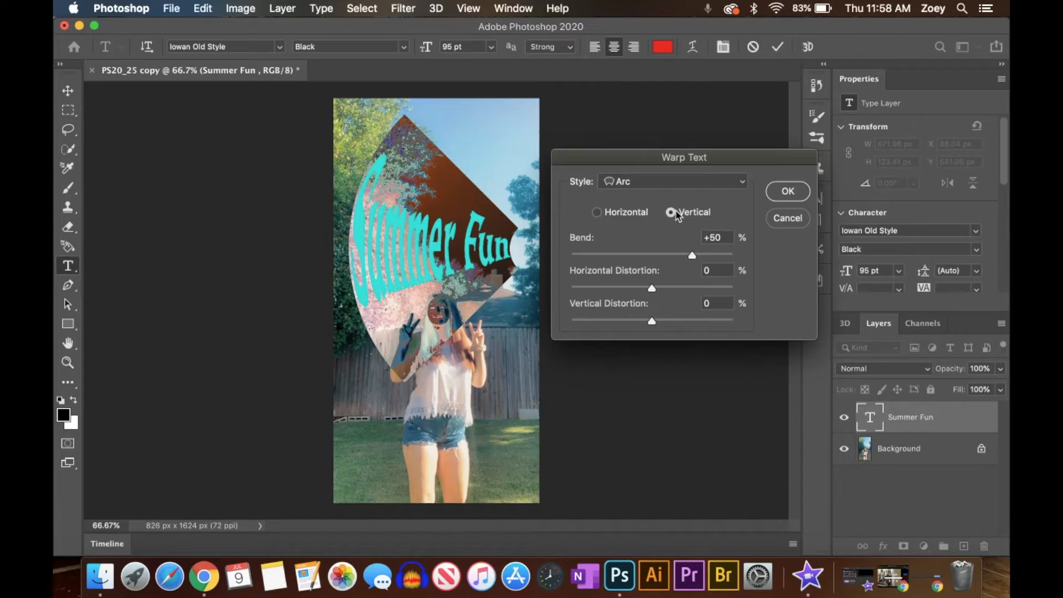
pyautogui.click(597, 213)
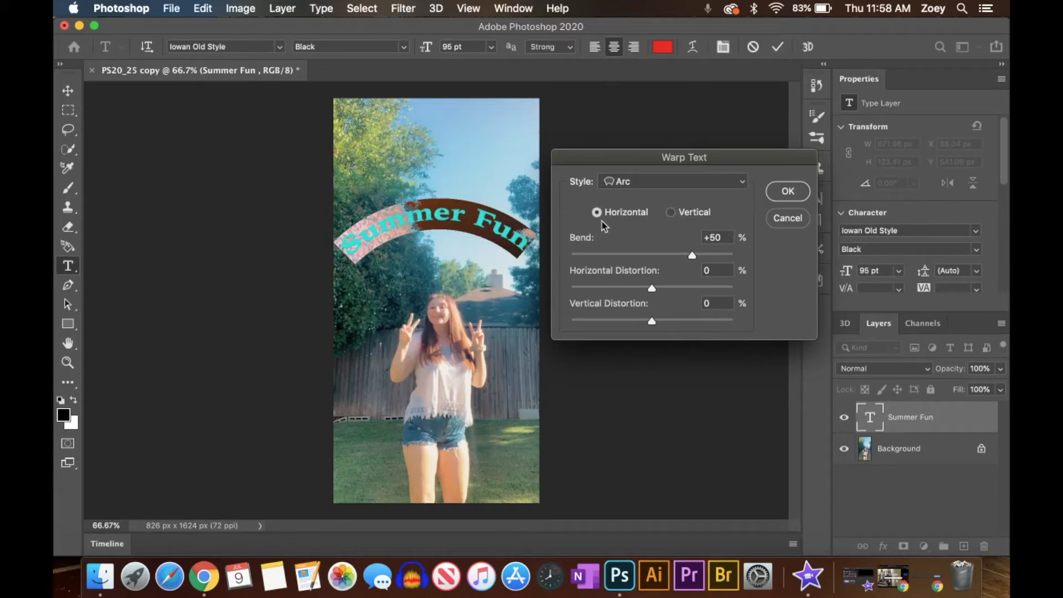
# - Try bends of +4%, +100% and -100% on the Arc warp, and set the bend to +66%
pyautogui.moveTo(691, 257); pyautogui.dragTo(655, 256)
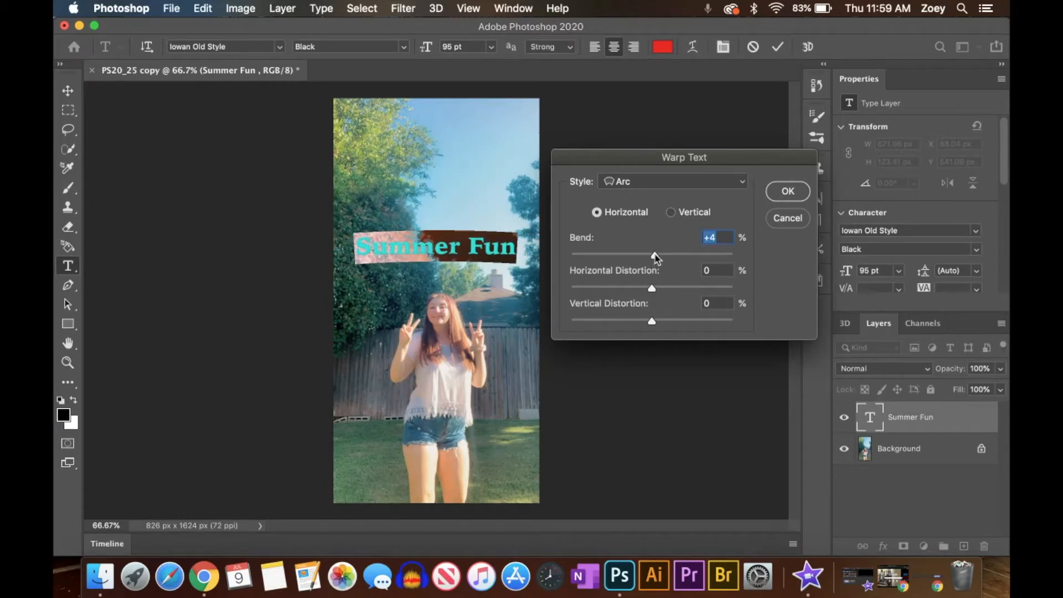
pyautogui.moveTo(655, 257); pyautogui.dragTo(760, 269)
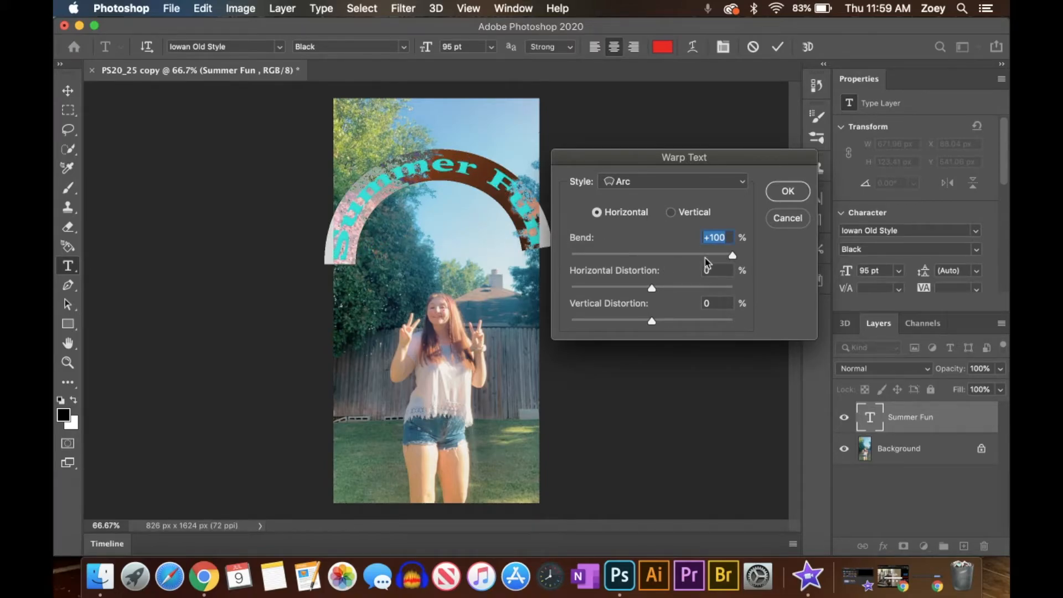
pyautogui.moveTo(732, 256); pyautogui.dragTo(570, 255)
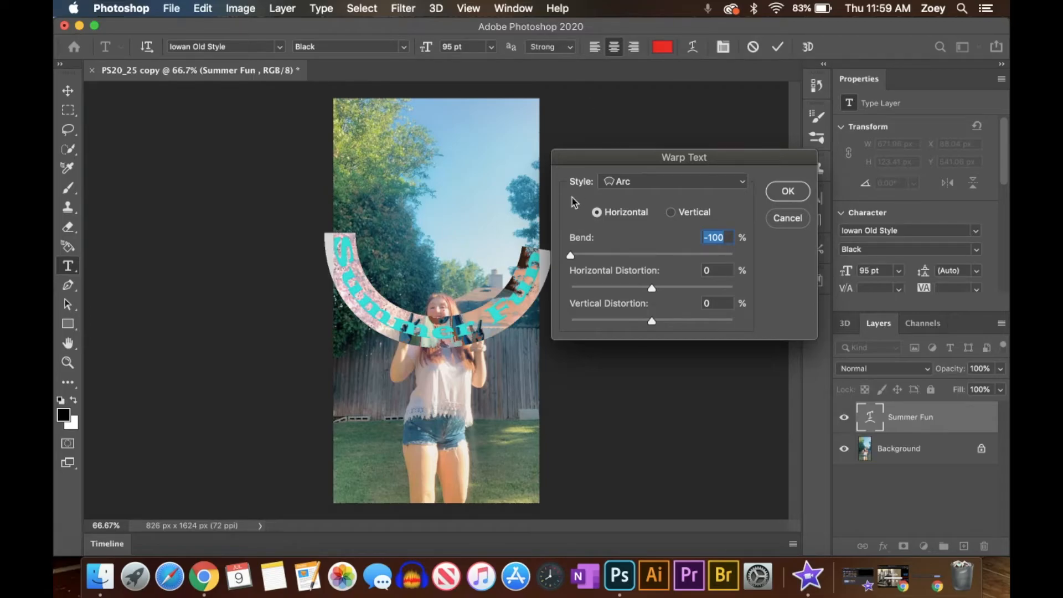
pyautogui.moveTo(572, 259); pyautogui.dragTo(707, 275)
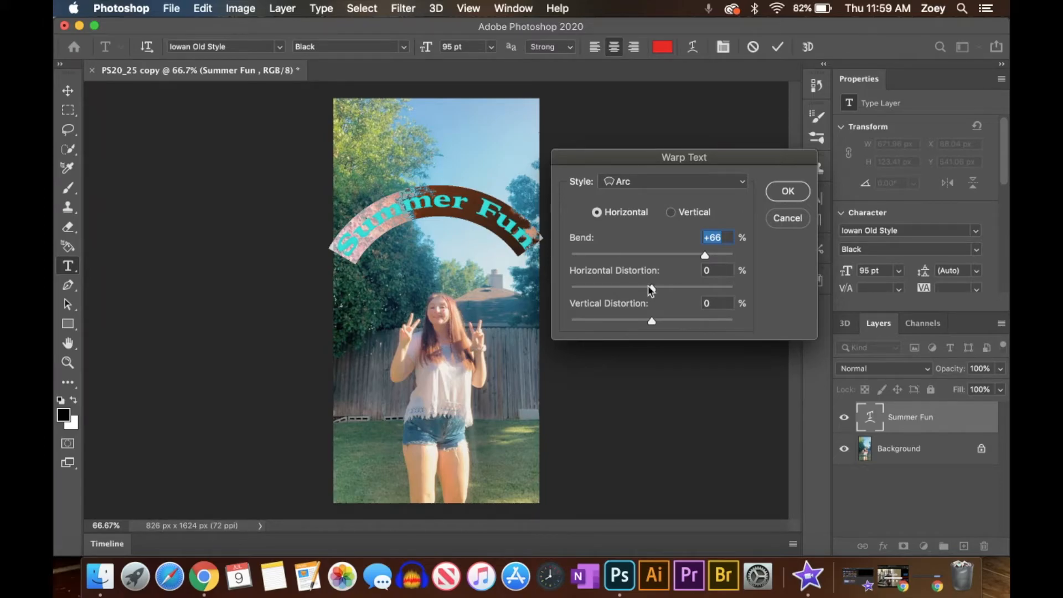
# - Try horizontal distortions of -100% and +100% on the arced text and reset the horizontal distortion to 0%
pyautogui.moveTo(654, 289); pyautogui.dragTo(554, 288)
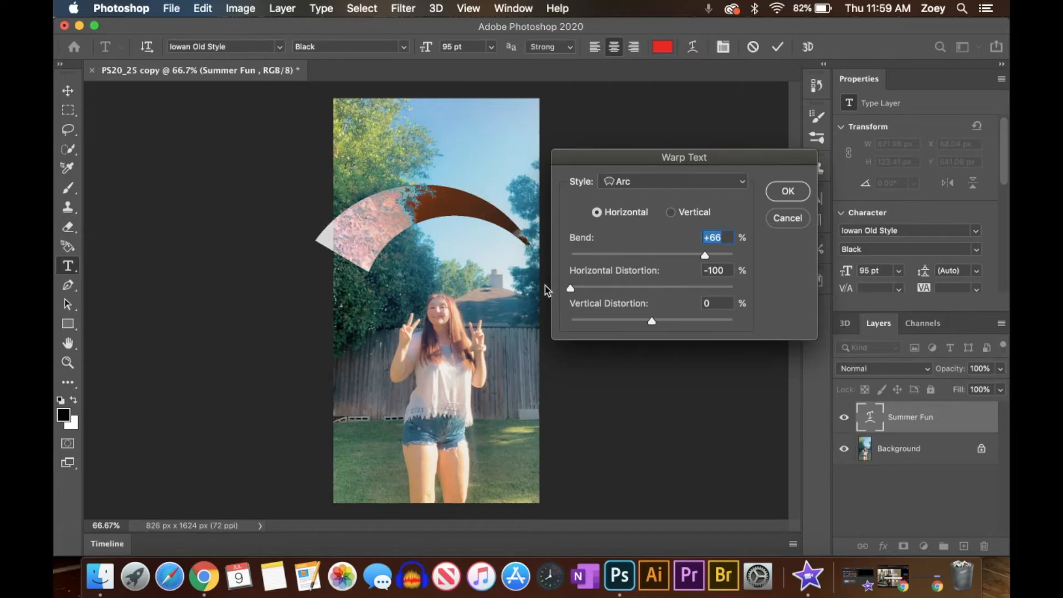
pyautogui.moveTo(578, 285); pyautogui.dragTo(748, 332)
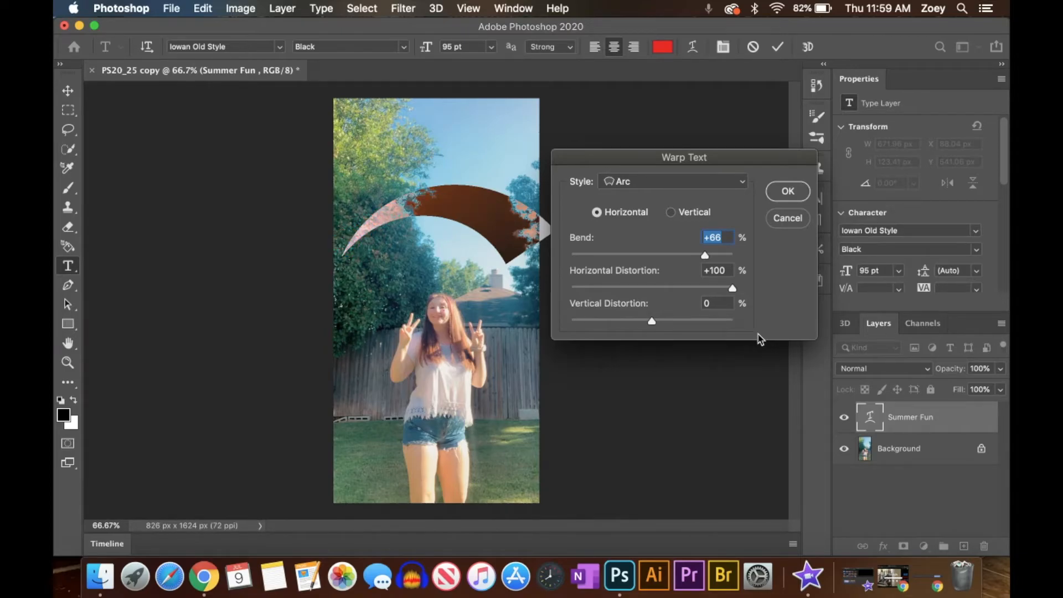
pyautogui.press('Tab')
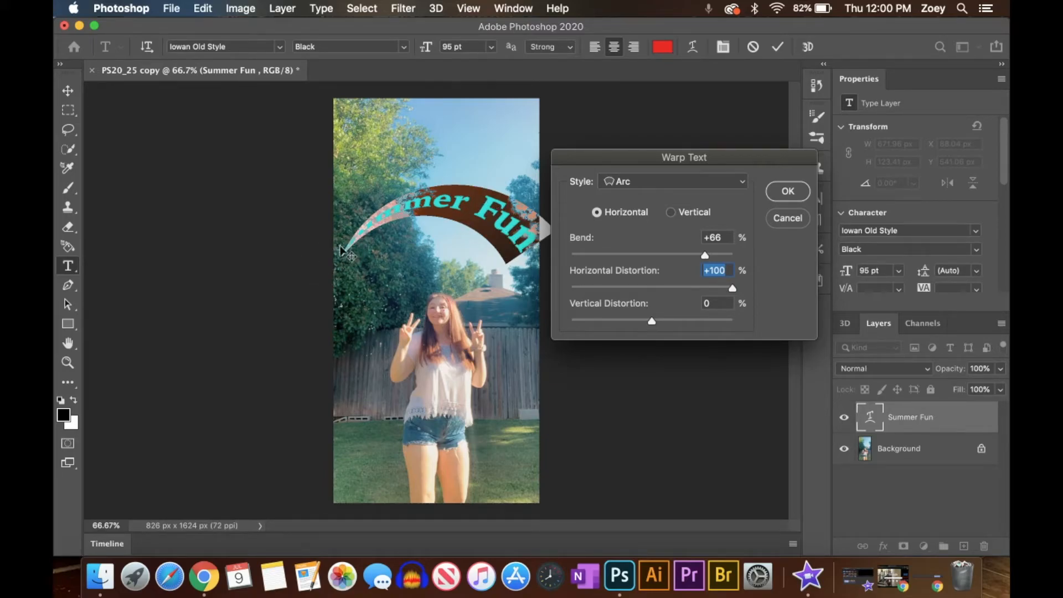
pyautogui.moveTo(733, 289); pyautogui.dragTo(477, 290)
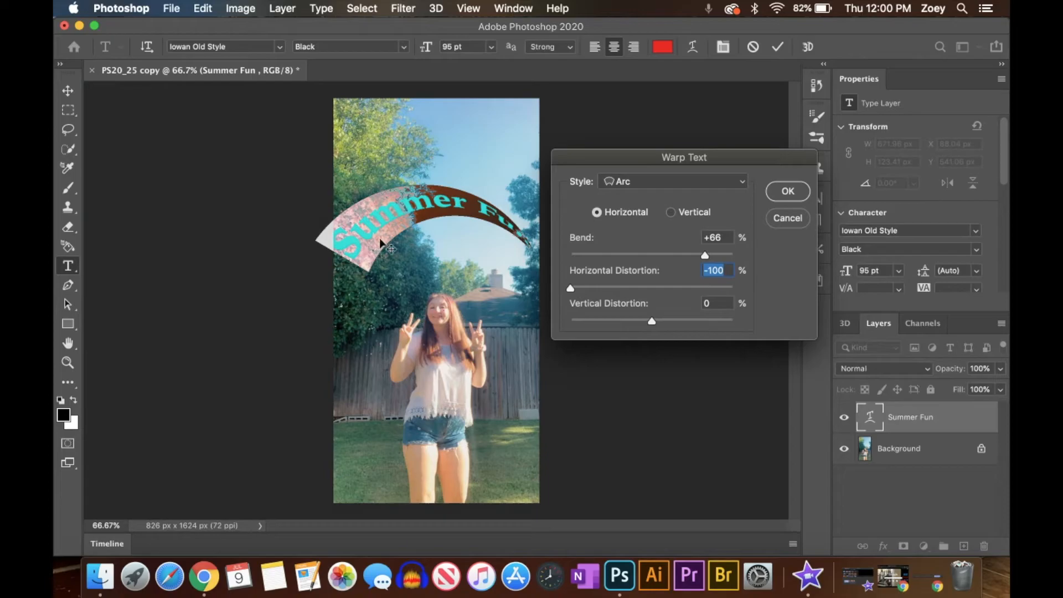
pyautogui.moveTo(571, 289); pyautogui.dragTo(650, 297)
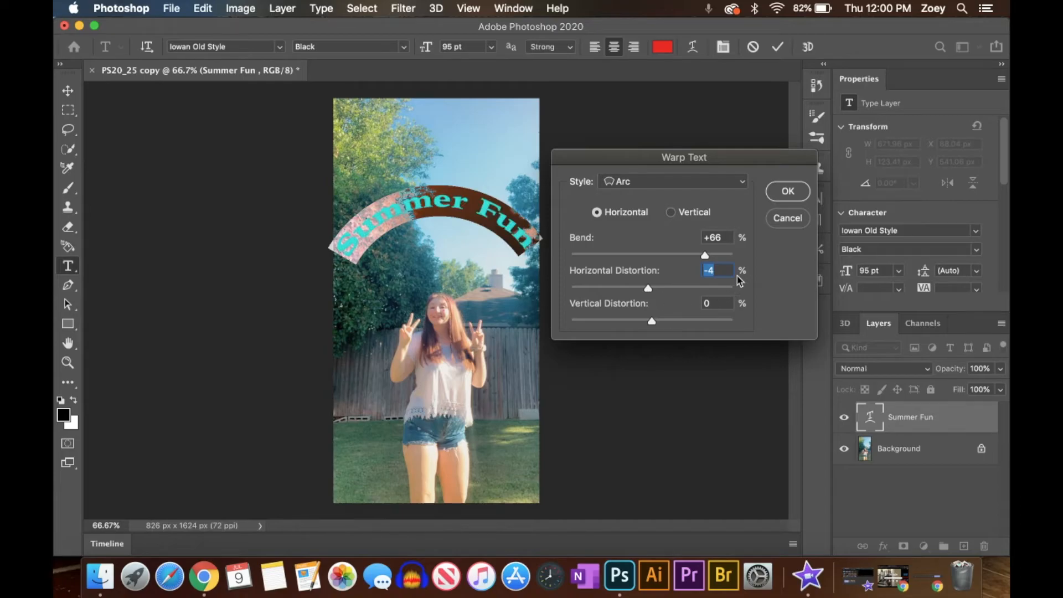
pyautogui.write('0')
# - Try vertical distortions of +100% and -100%, set the vertical distortion to -54%, and commit the warped text
pyautogui.moveTo(653, 325); pyautogui.dragTo(743, 326)
pyautogui.press('Tab')
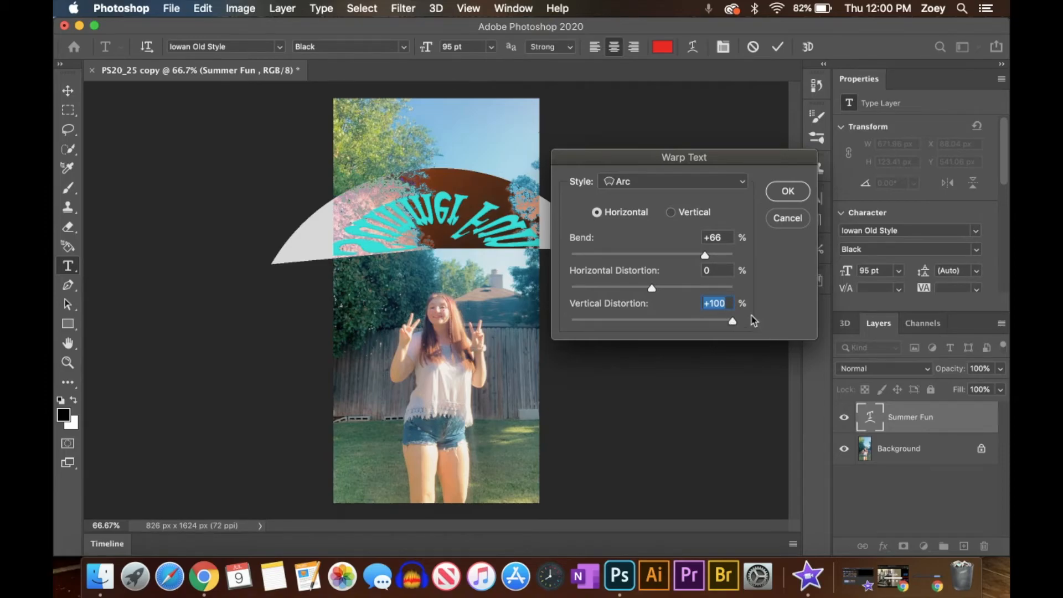
pyautogui.moveTo(733, 322); pyautogui.dragTo(563, 321)
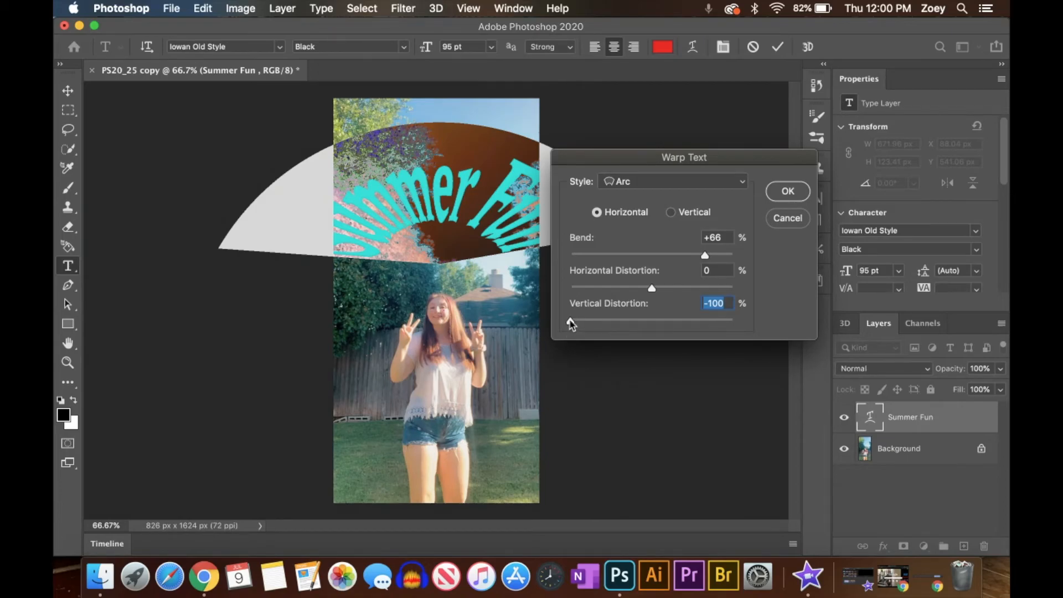
pyautogui.moveTo(571, 322); pyautogui.dragTo(609, 329)
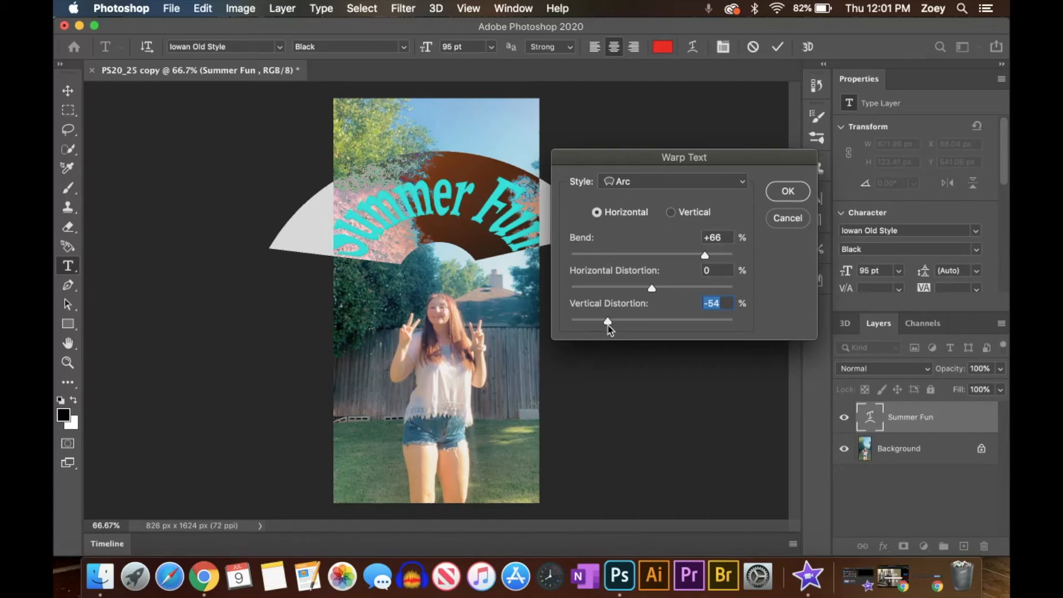
pyautogui.click(795, 195)
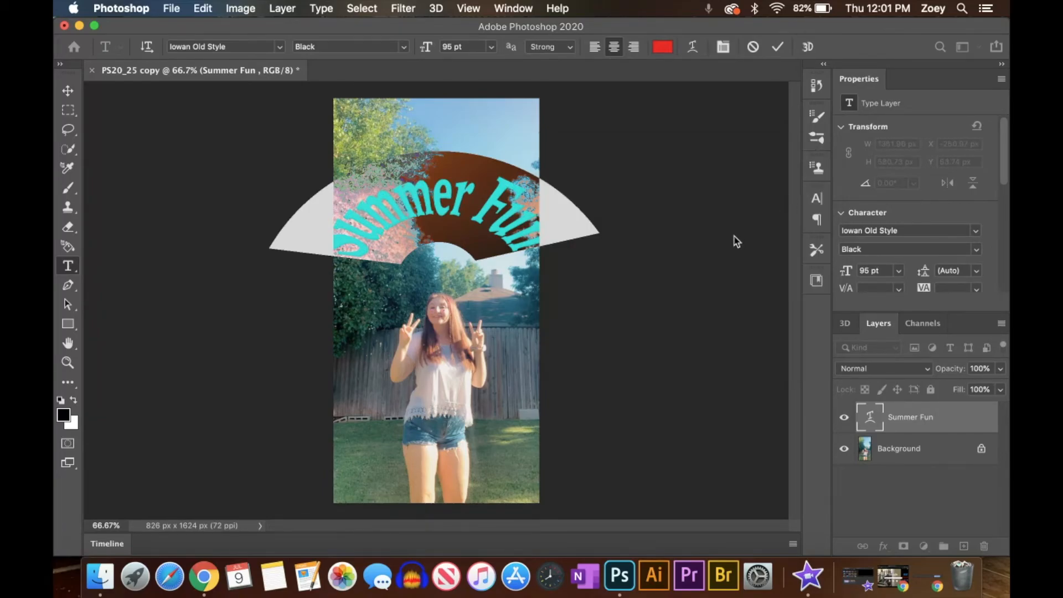
pyautogui.click(776, 49)
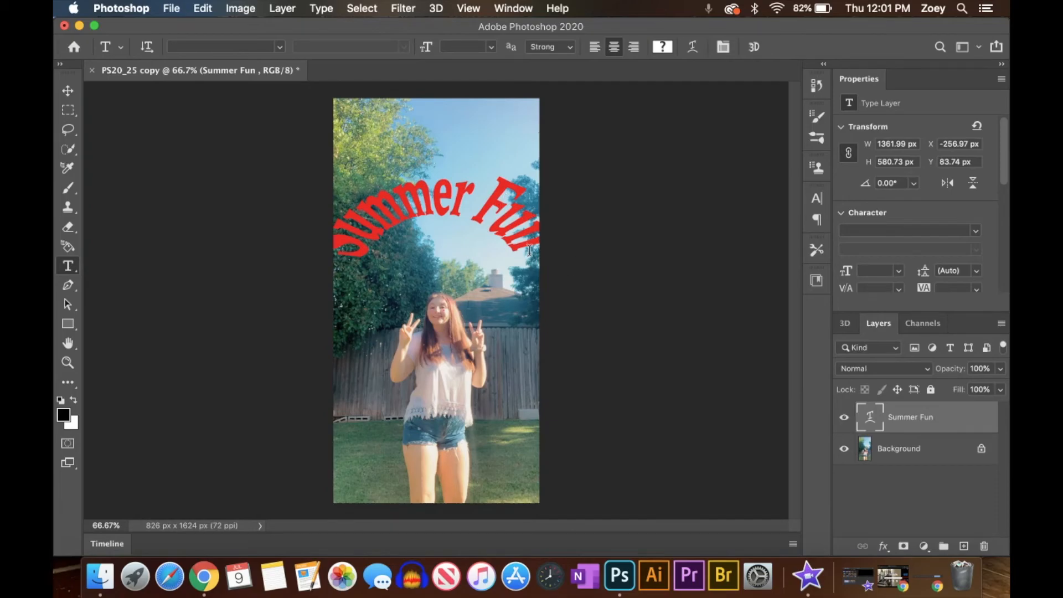
# - Set the whole "Summer Fun" text to 80 pt, move it down to arch just above the girl's head, and commit it
pyautogui.moveTo(529, 250); pyautogui.dragTo(325, 261)
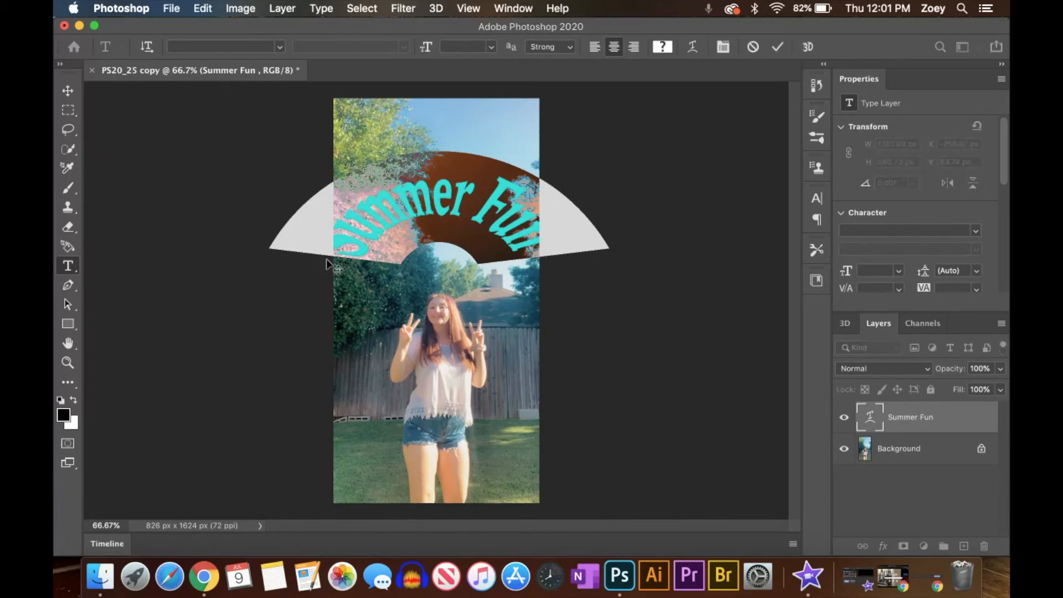
pyautogui.click(492, 47)
pyautogui.click(467, 46)
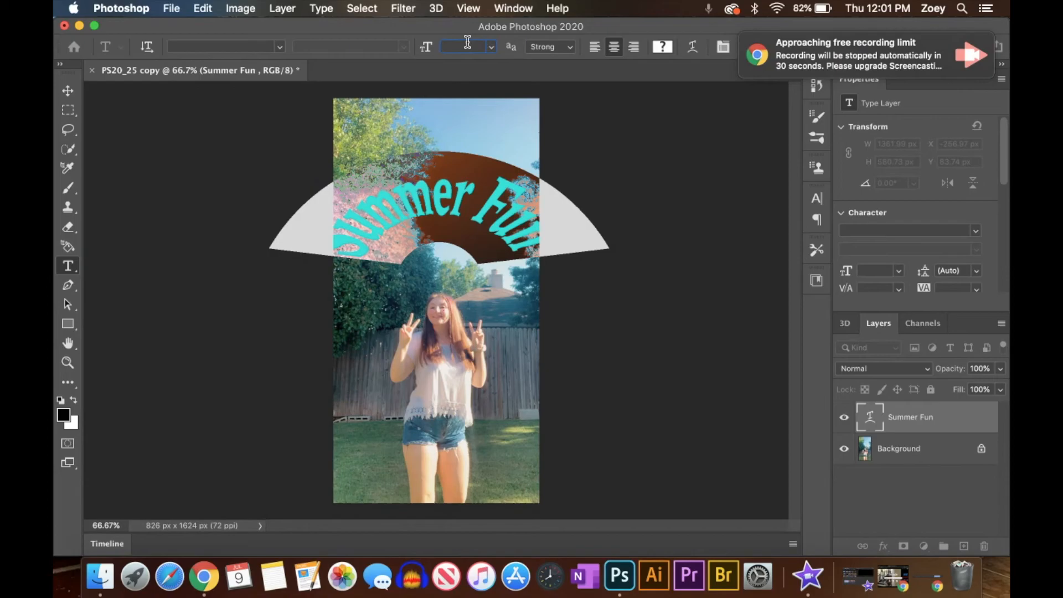
pyautogui.write('80')
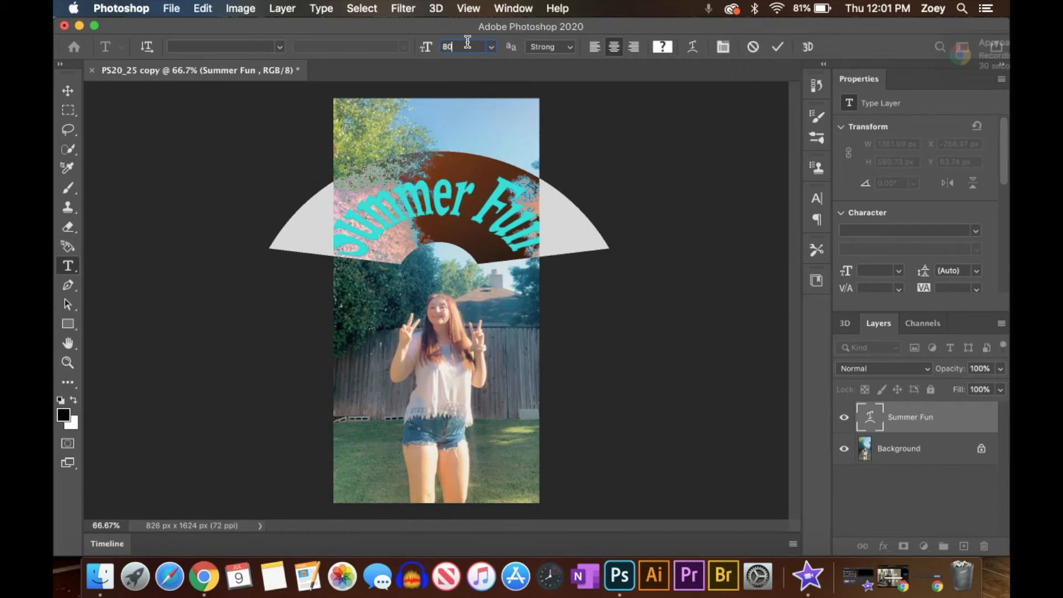
pyautogui.press('Return')
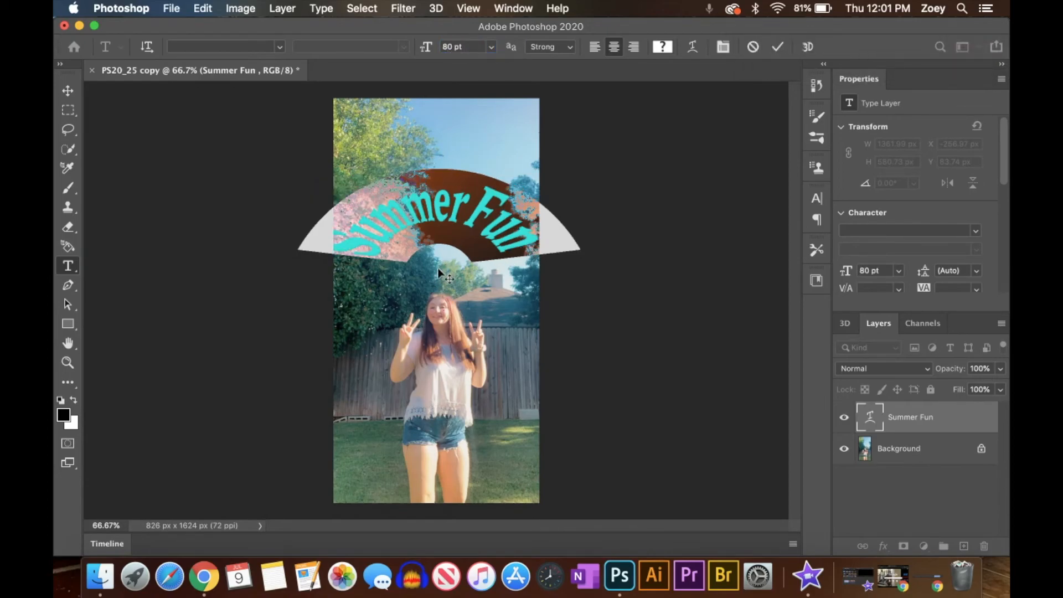
pyautogui.moveTo(438, 269); pyautogui.dragTo(441, 333)
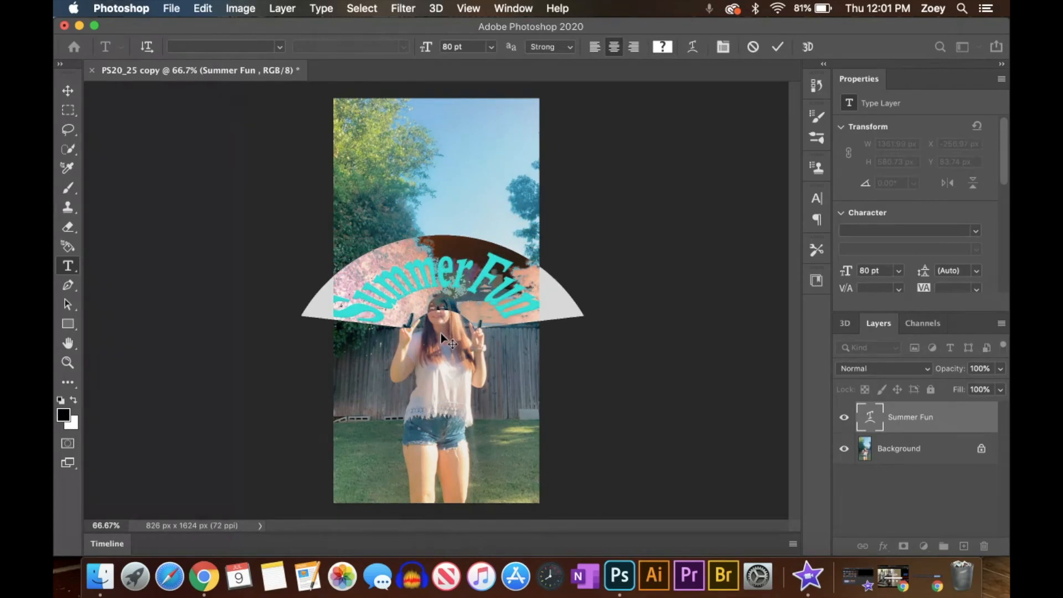
pyautogui.click(777, 46)
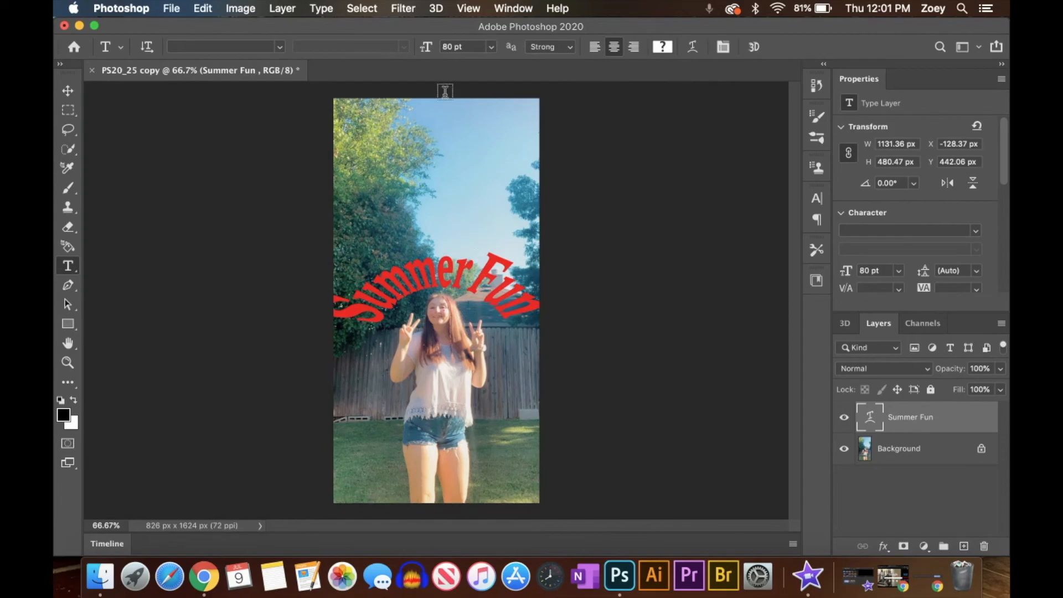
# - Save the image to the Desktop as a JPEG copy named "SUmmer fun .jpg" with quality 8 (High) and Progressive format
pyautogui.click(171, 13)
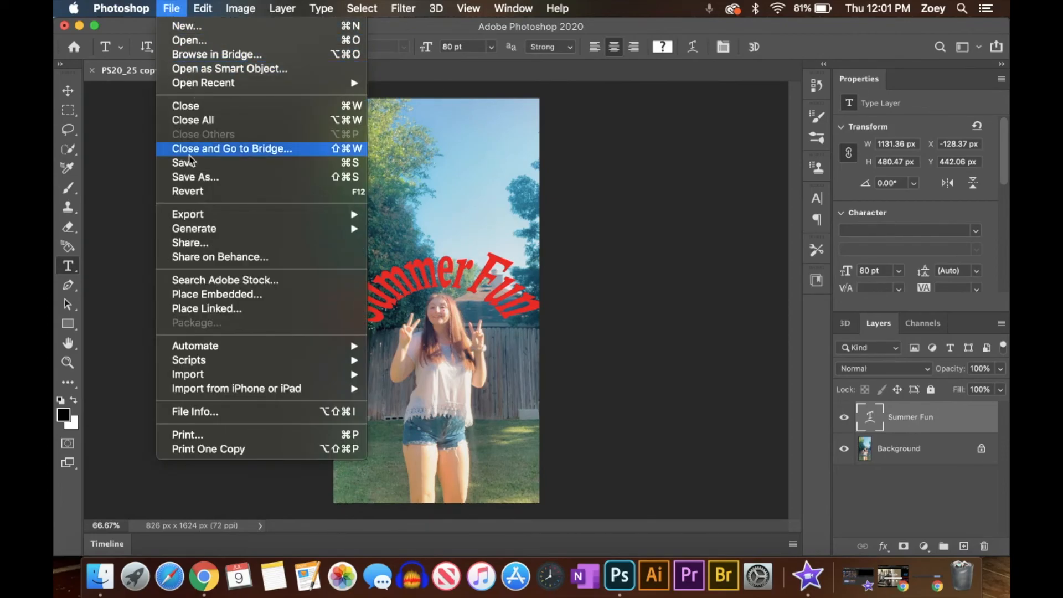
pyautogui.click(200, 176)
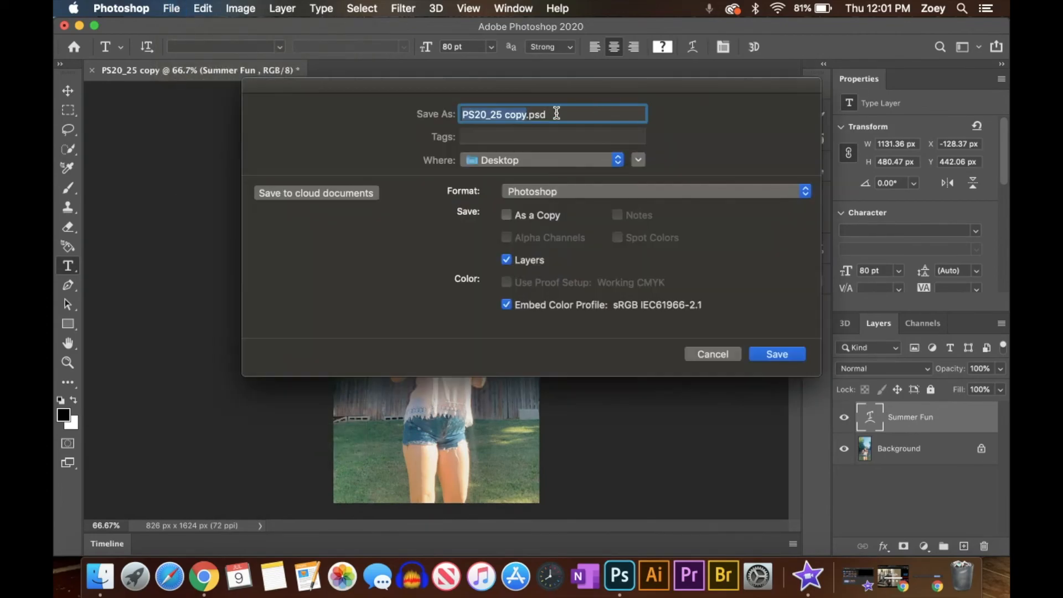
pyautogui.press('BackSpace')
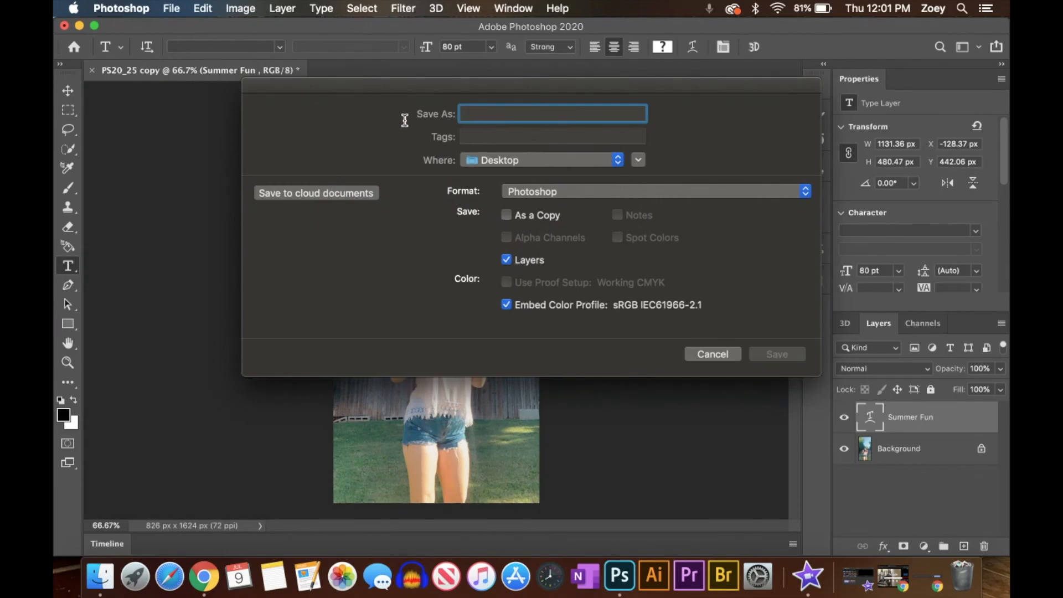
pyautogui.write('SUmmer fun .jpg')
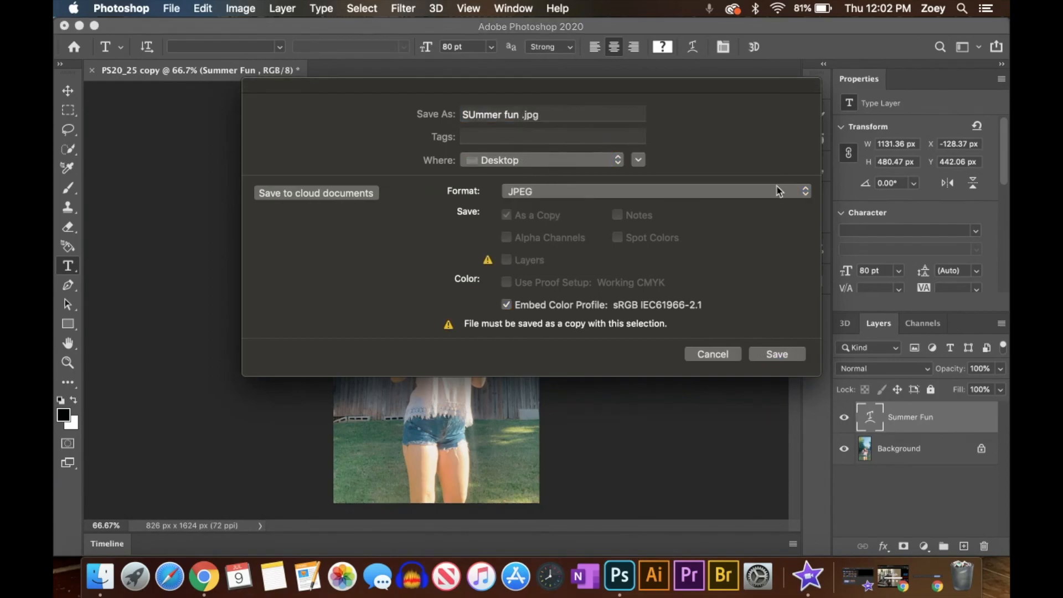
pyautogui.click(775, 191)
pyautogui.click(737, 192)
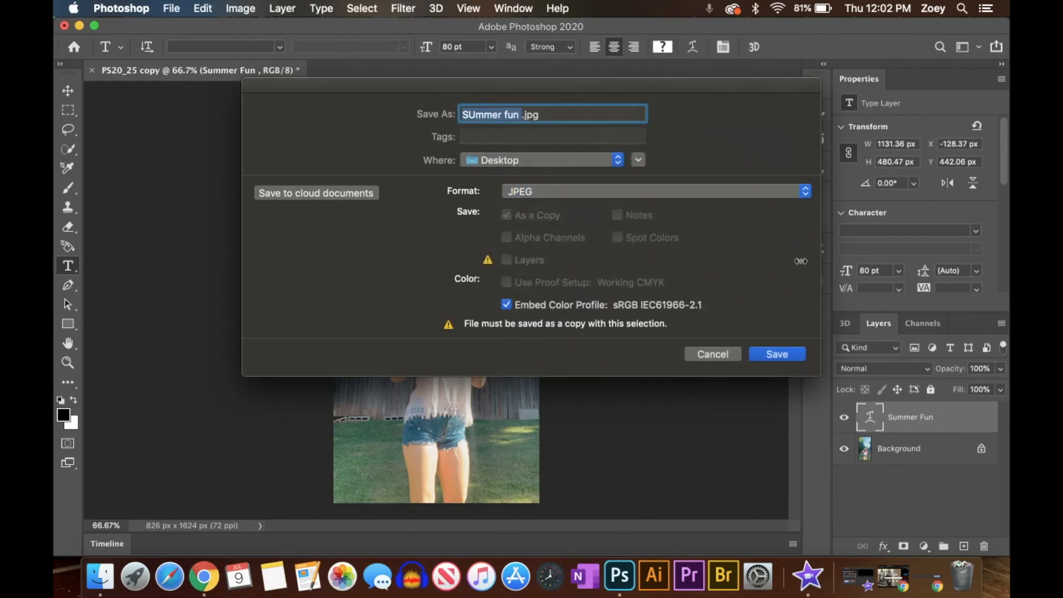
pyautogui.click(794, 359)
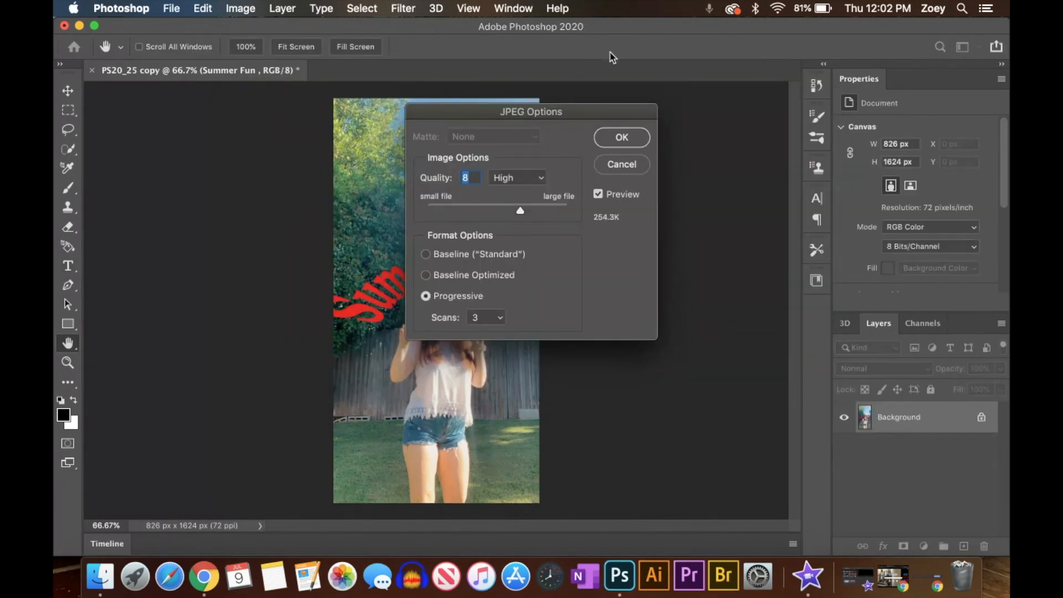
pyautogui.click(639, 143)
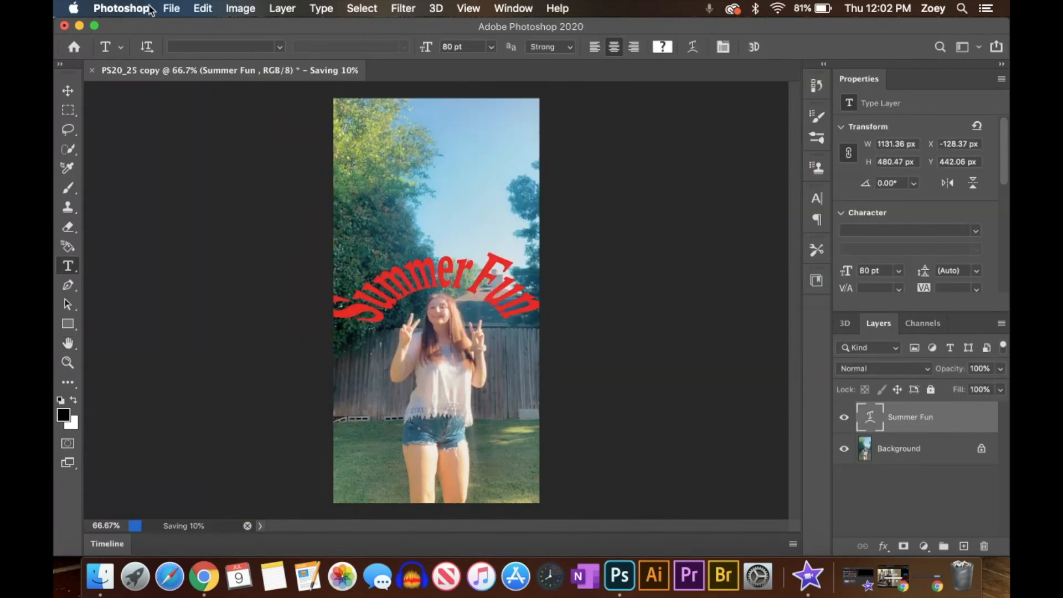
# - Minimize the Photoshop window and open the saved "SUmmer fun .jpg" from the desktop in Preview
pyautogui.click(81, 26)
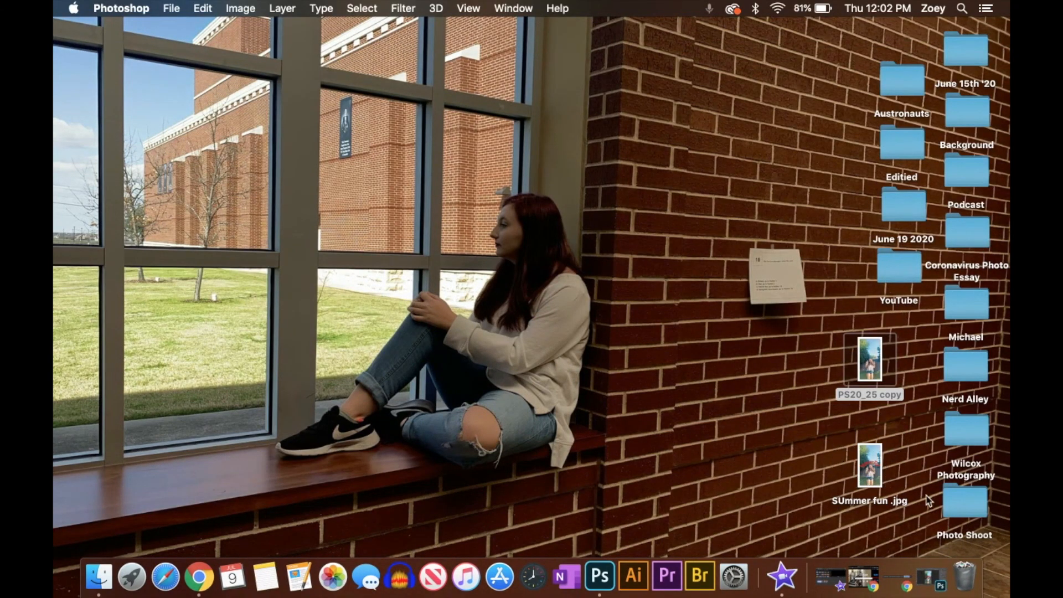
pyautogui.doubleClick(871, 468)
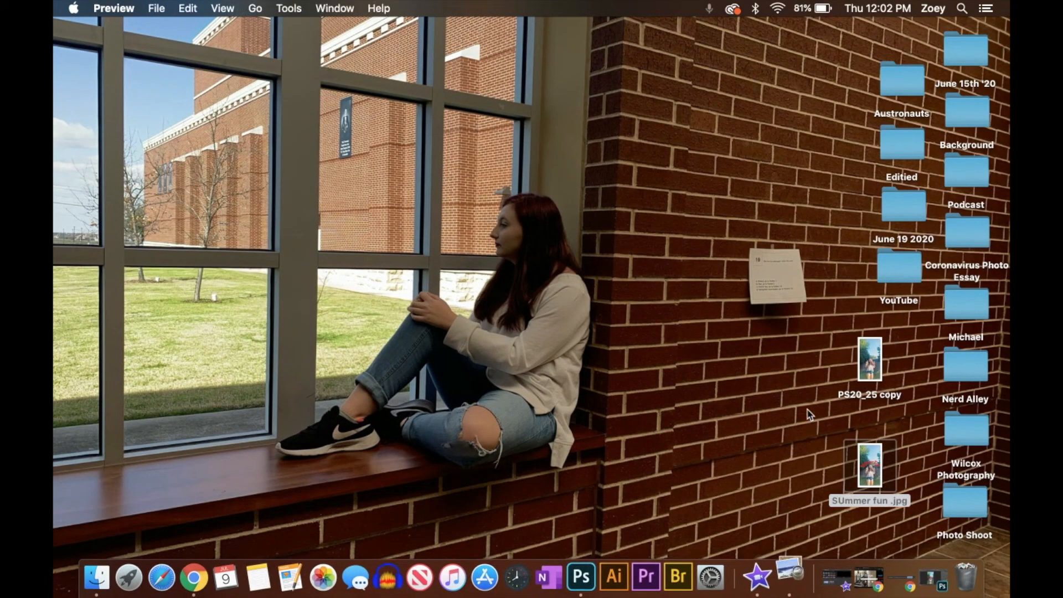